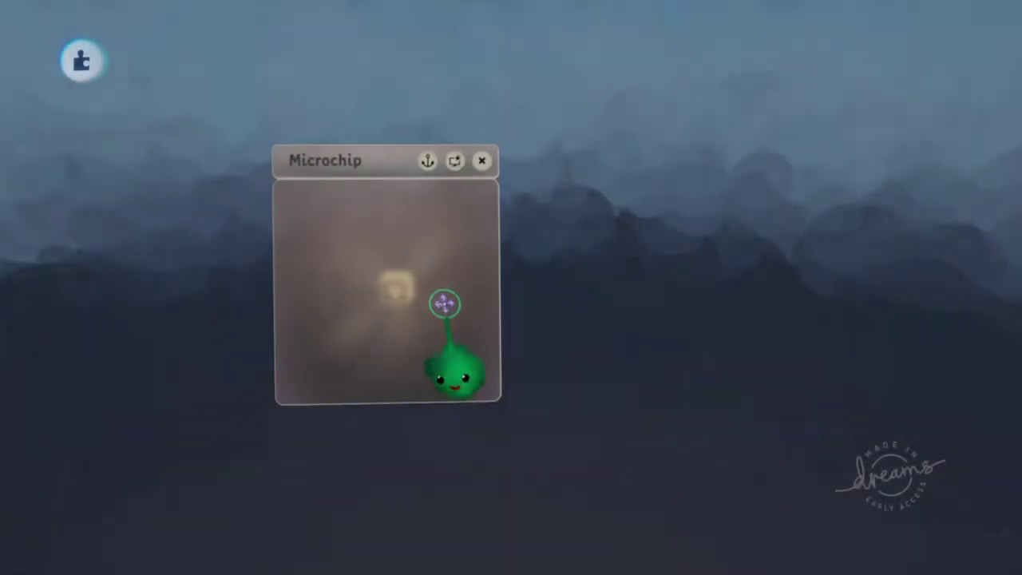
- Sculpt a single cube in the scene beside the open microchip and leave sculpt mode
{"action": "left_click_drag", "start_coordinate": [445, 303], "coordinate": [379, 281]}
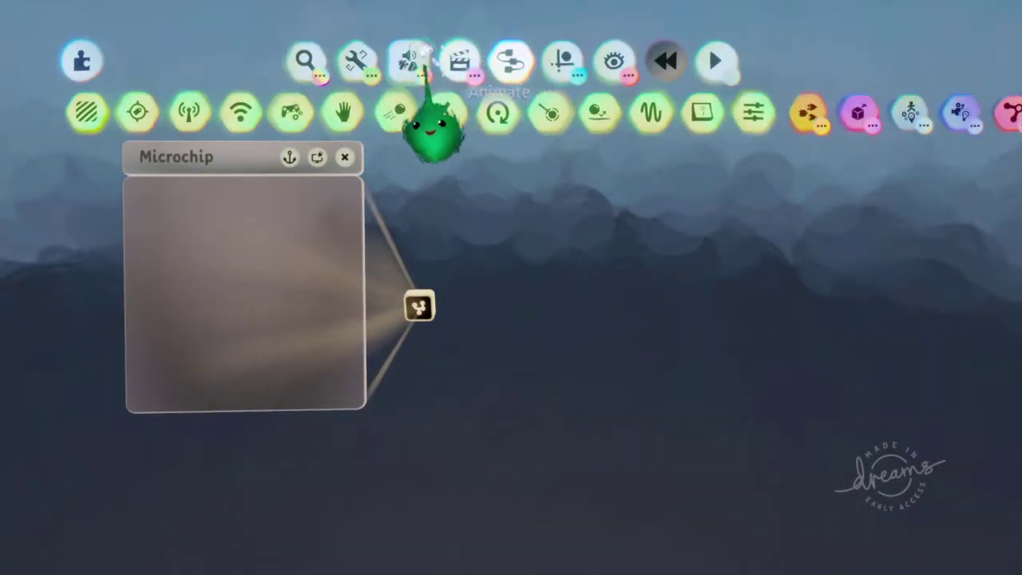
{"action": "left_click", "coordinate": [413, 63]}
{"action": "left_click", "coordinate": [305, 110]}
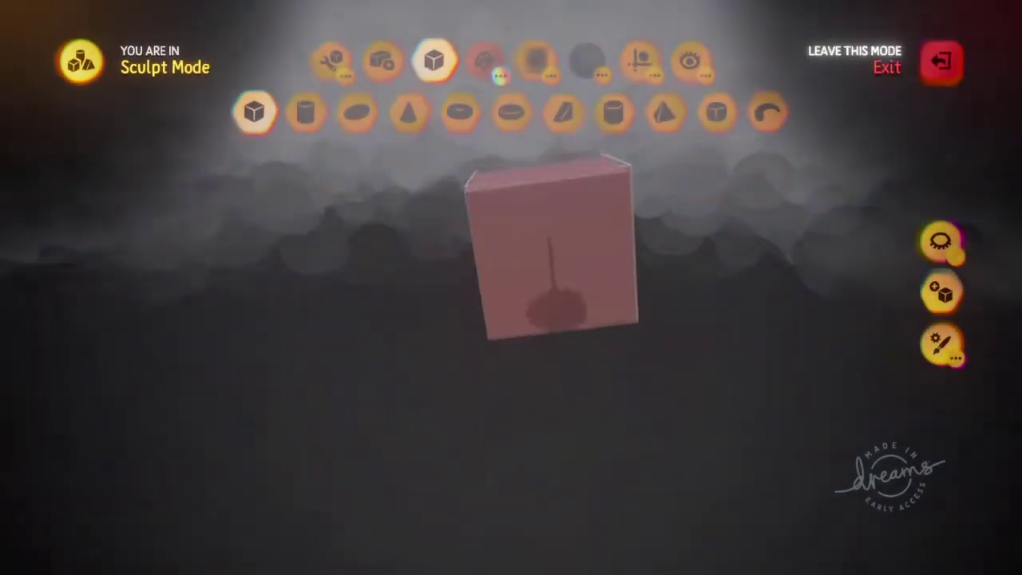
{"action": "key", "text": "Escape"}
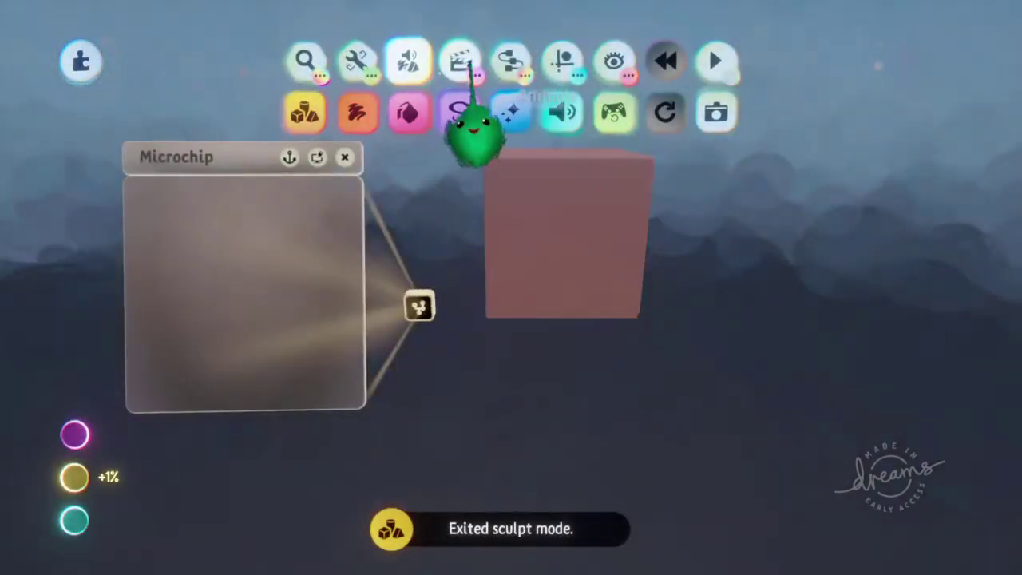
- Place an emitter gadget inside the microchip's canvas
{"action": "left_click", "coordinate": [511, 62]}
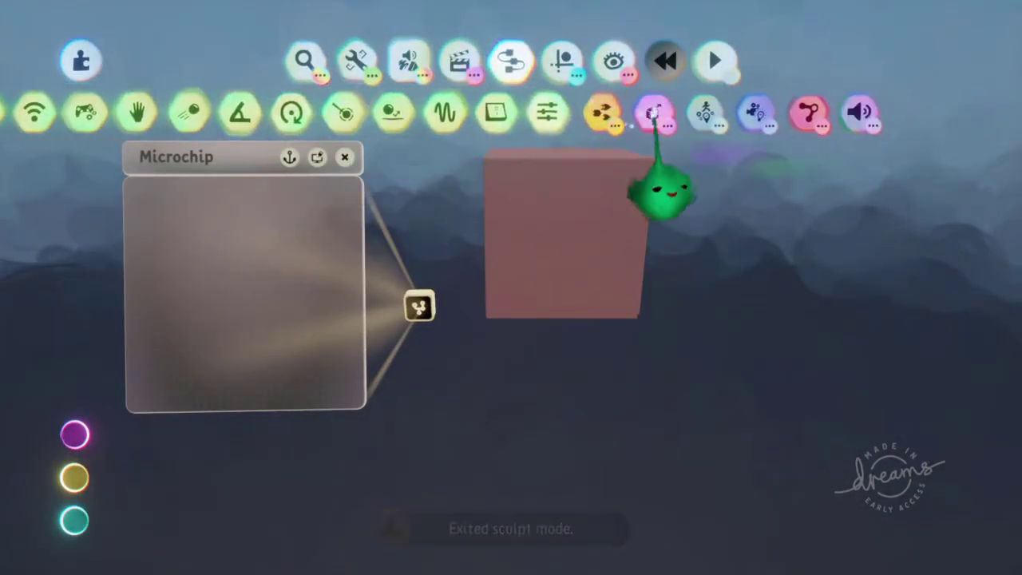
{"action": "left_click", "coordinate": [652, 114]}
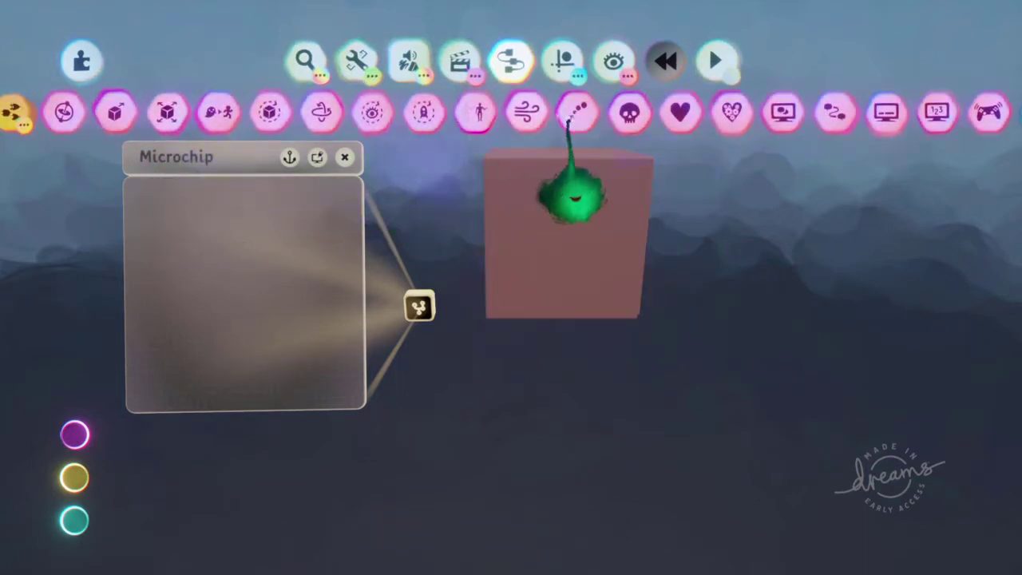
{"action": "left_click_drag", "start_coordinate": [571, 195], "coordinate": [301, 263]}
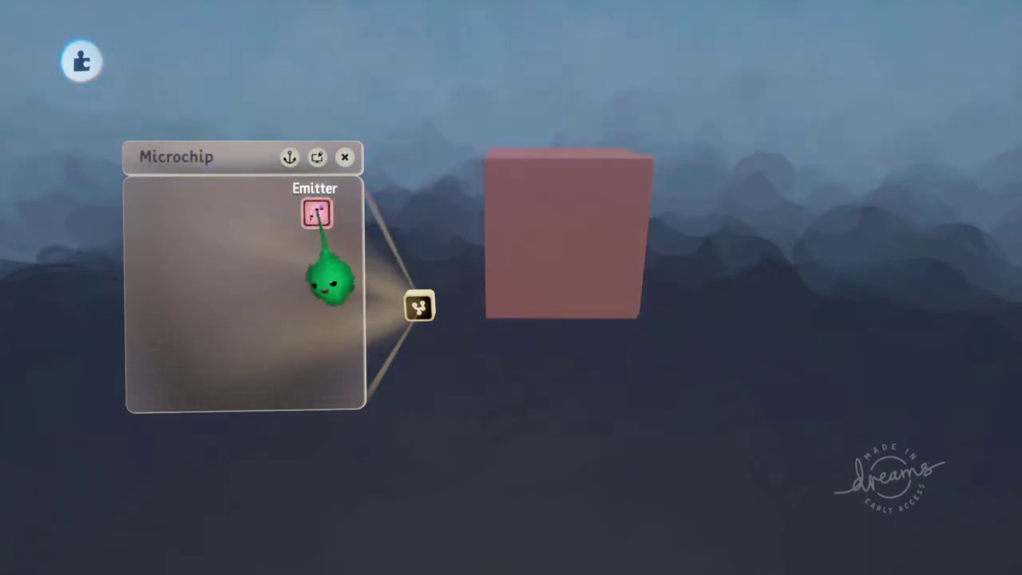
- Assign the cube as the emitter's object to emit, use the single emit mode and set Max Emitted At Once to 1
{"action": "left_click", "coordinate": [317, 214]}
{"action": "left_click", "coordinate": [334, 107]}
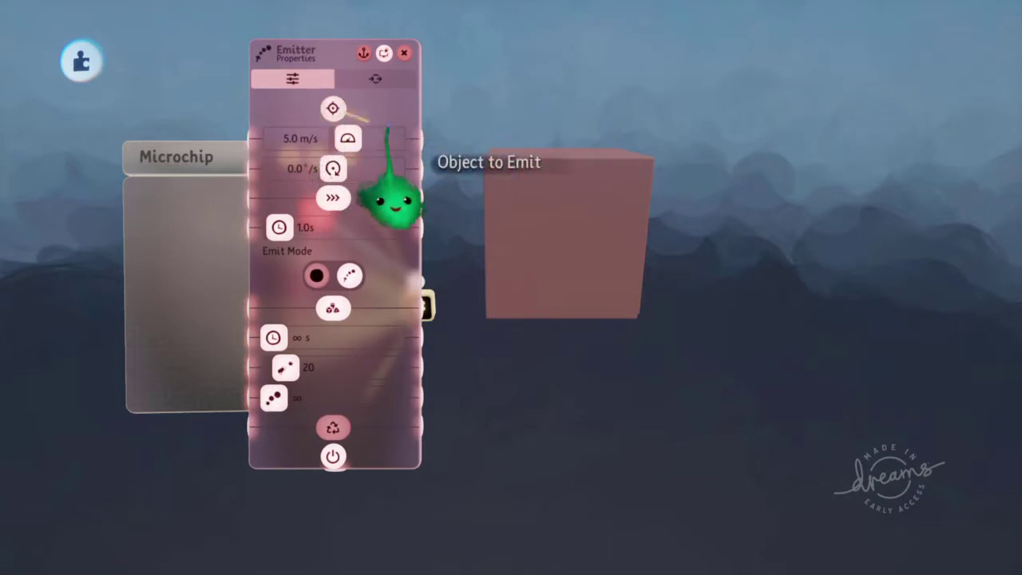
{"action": "left_click", "coordinate": [560, 218]}
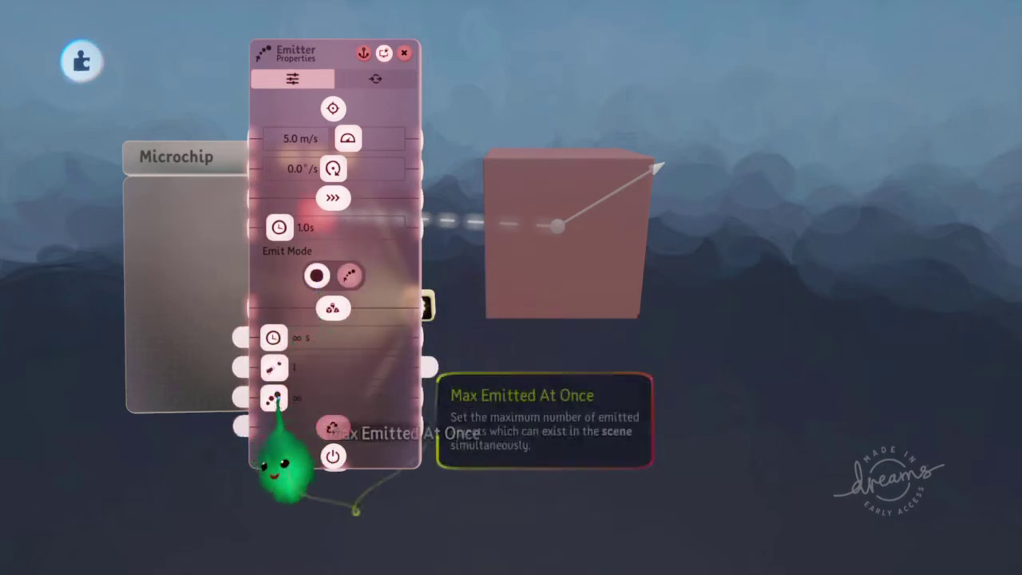
{"action": "key", "text": "Escape"}
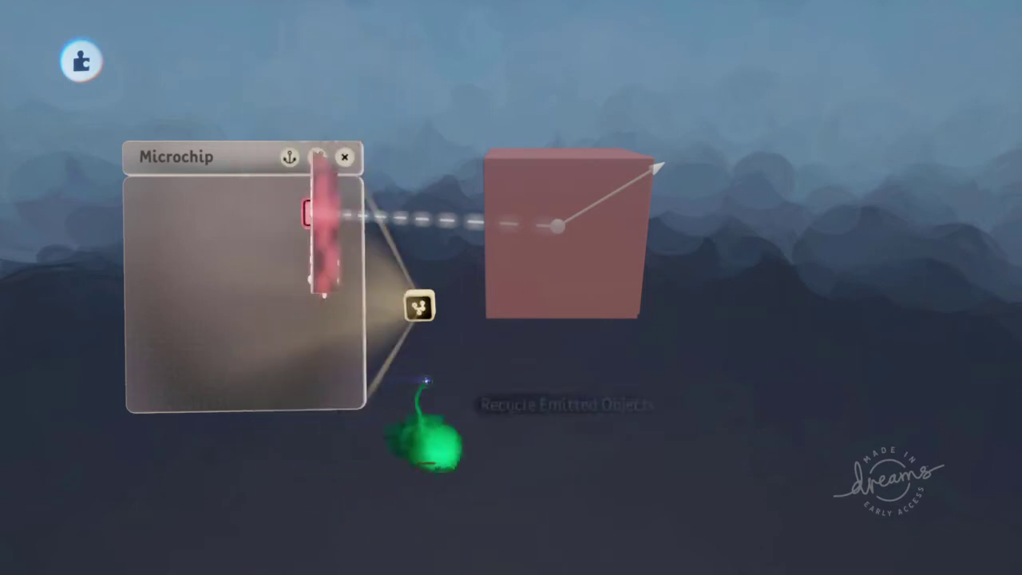
- Add a controller sensor to the microchip and open its button outputs beside the canvas
{"action": "middle_click_drag", "start_coordinate": [385, 275], "coordinate": [387, 304]}
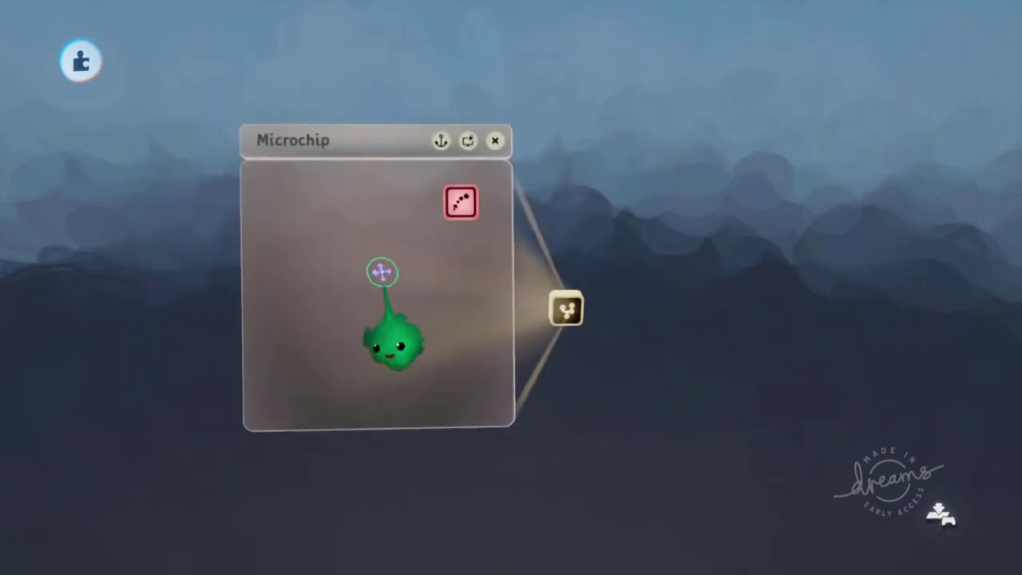
{"action": "key", "text": "Tab"}
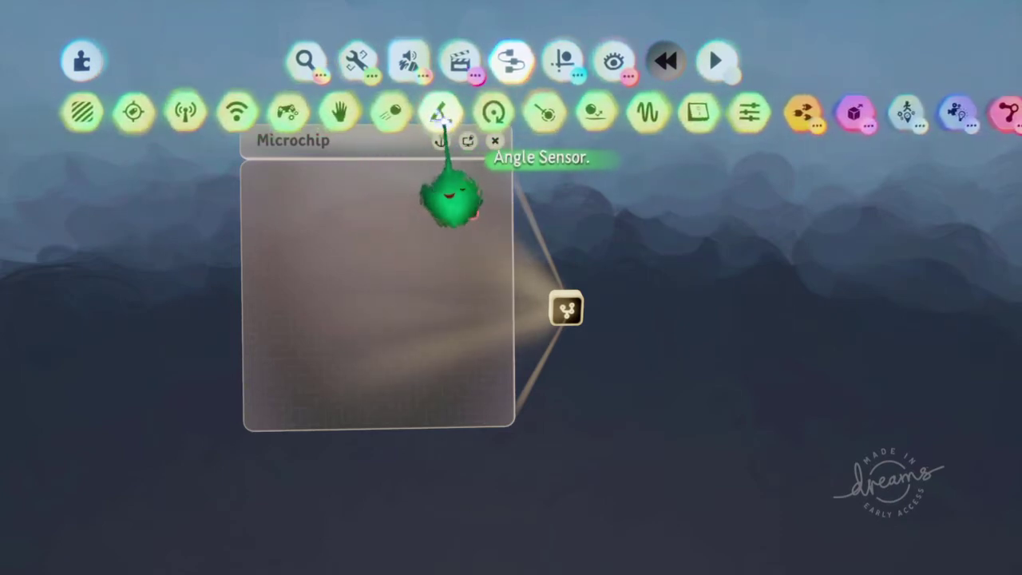
{"action": "left_click", "coordinate": [440, 111]}
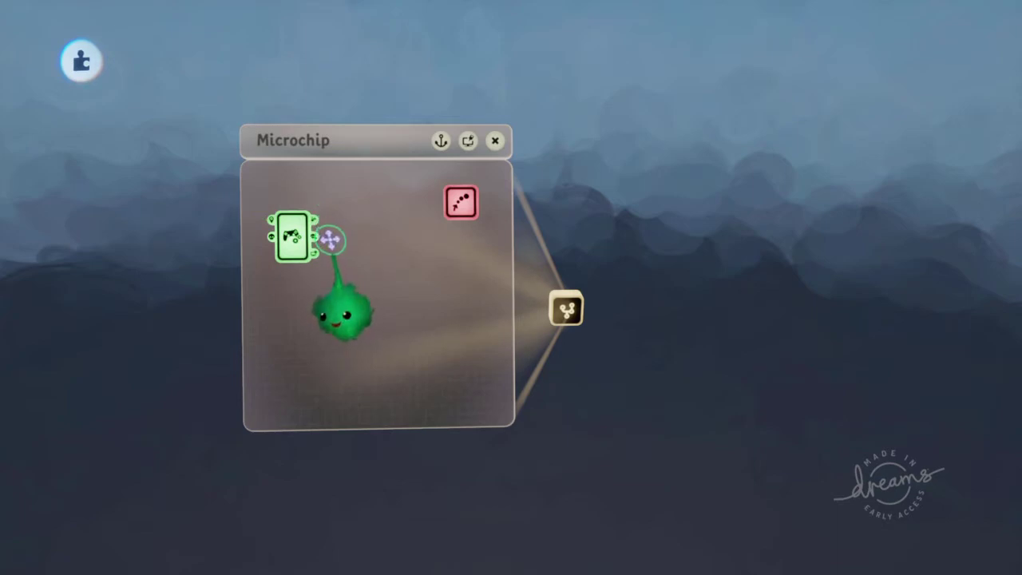
{"action": "left_click", "coordinate": [293, 236]}
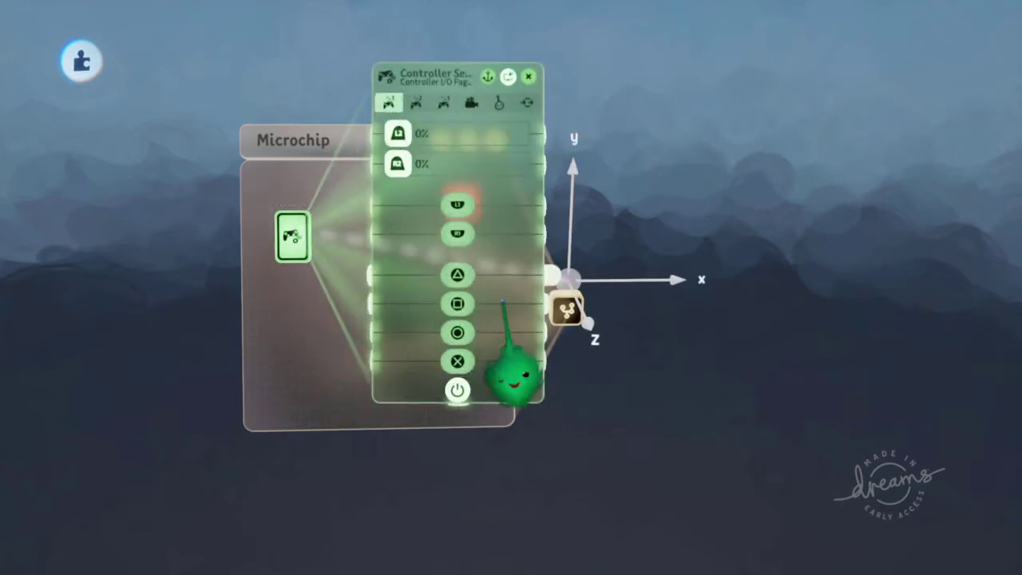
{"action": "left_click_drag", "start_coordinate": [504, 301], "coordinate": [356, 291]}
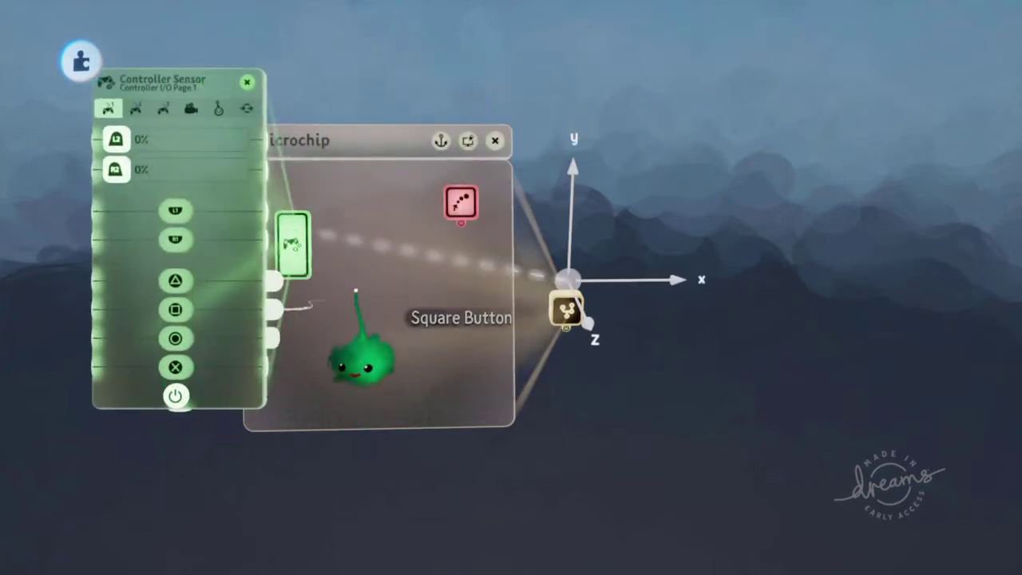
- Wire the controller sensor's square button to the emitter's power port, and move that wire to the circle button
{"action": "left_click", "coordinate": [461, 224]}
{"action": "left_click_drag", "start_coordinate": [424, 379], "coordinate": [427, 445]}
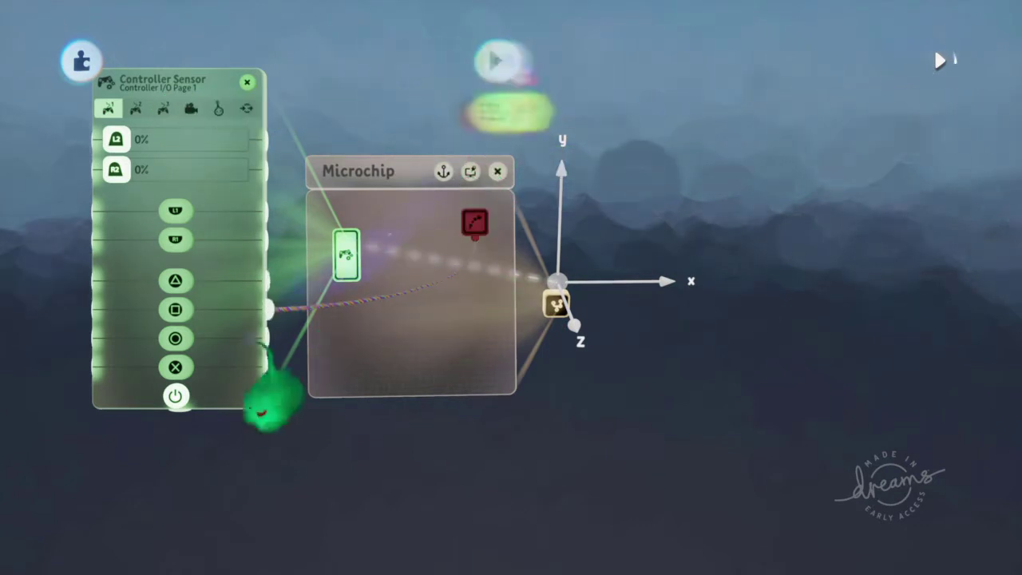
{"action": "left_click_drag", "start_coordinate": [306, 307], "coordinate": [275, 340]}
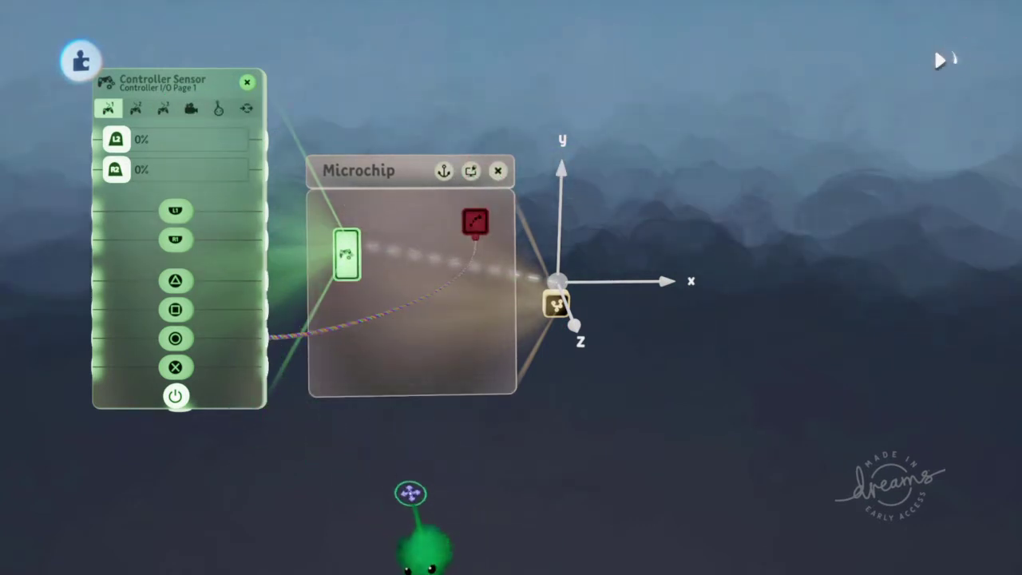
- Review the controller sensor's possession settings, close its properties and remove the wire to the emitter
{"action": "left_click", "coordinate": [218, 108]}
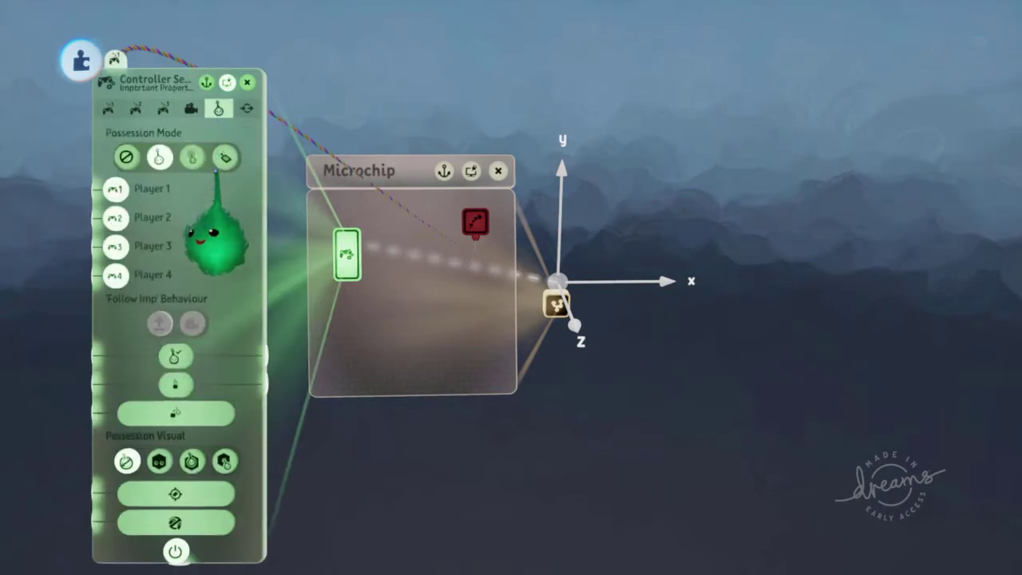
{"action": "left_click", "coordinate": [108, 109]}
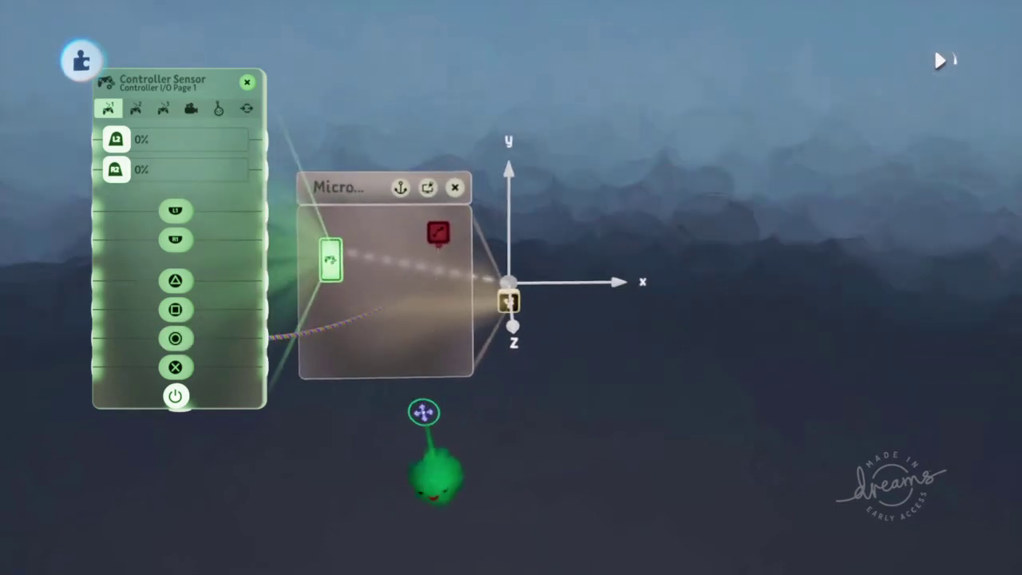
{"action": "middle_click_drag", "start_coordinate": [424, 412], "coordinate": [417, 308]}
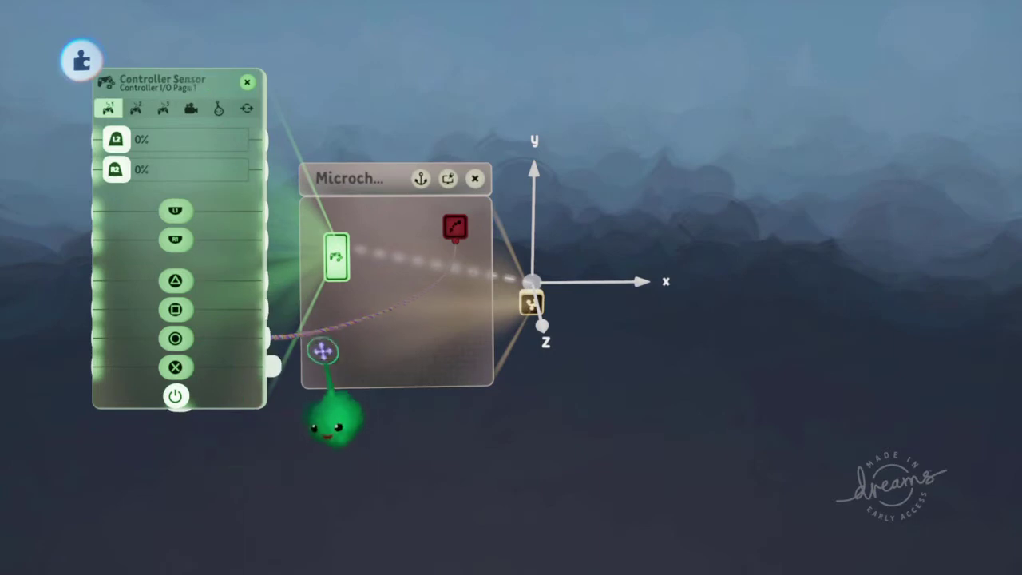
{"action": "key", "text": "Escape"}
{"action": "scroll", "coordinate": [367, 293], "scroll_direction": "up", "scroll_amount": 3}
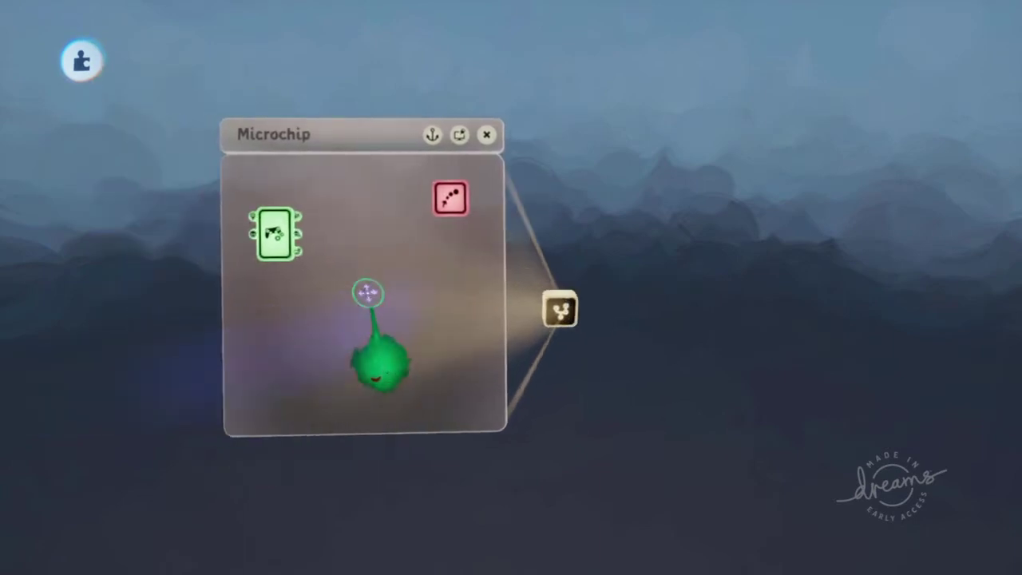
- Add a timer to the microchip and switch it to the second timer type
{"action": "key", "text": "Tab"}
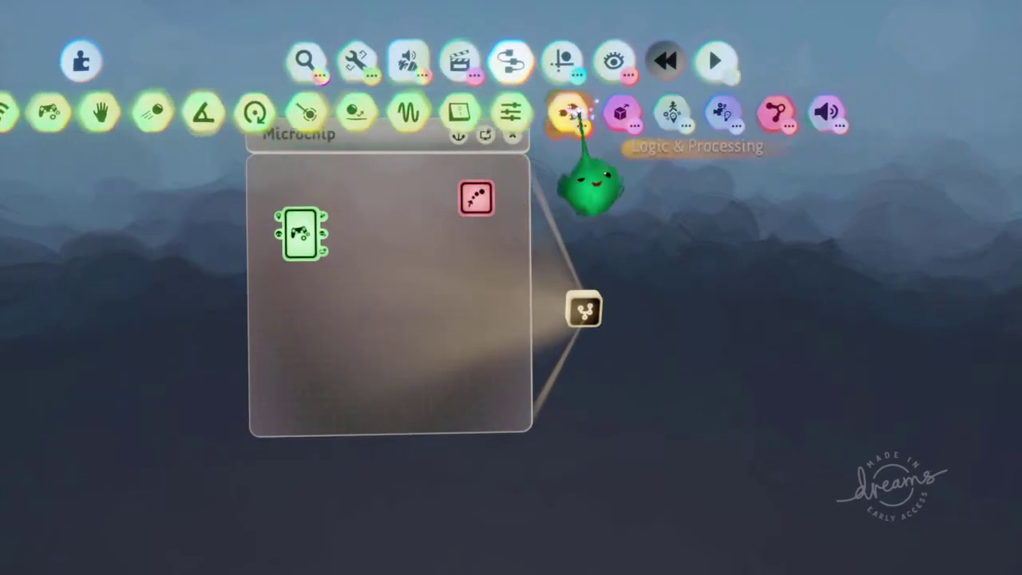
{"action": "left_click", "coordinate": [568, 115]}
{"action": "left_click", "coordinate": [540, 114]}
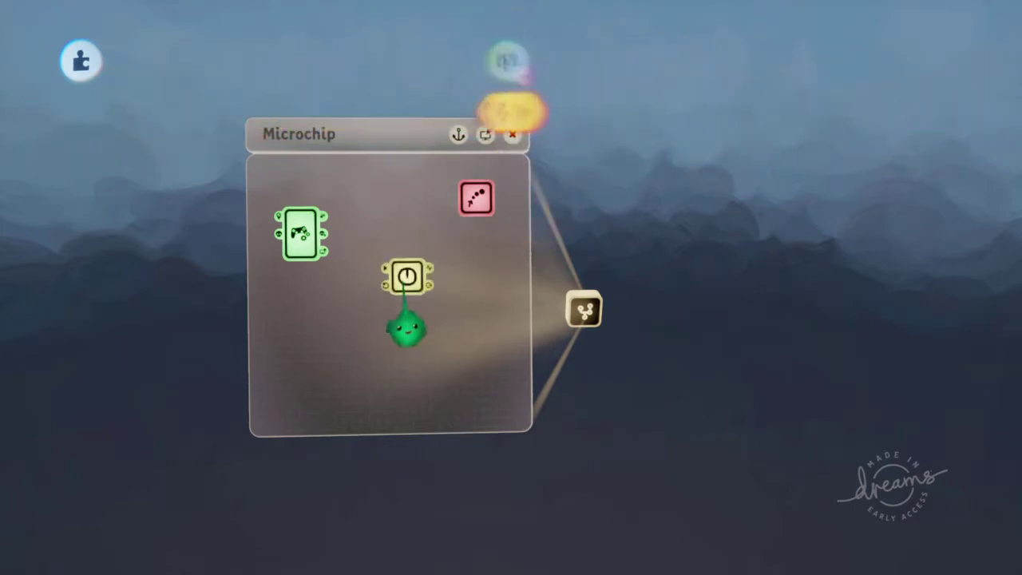
{"action": "scroll", "coordinate": [391, 291], "scroll_direction": "up", "scroll_amount": 3}
{"action": "left_click", "coordinate": [402, 260]}
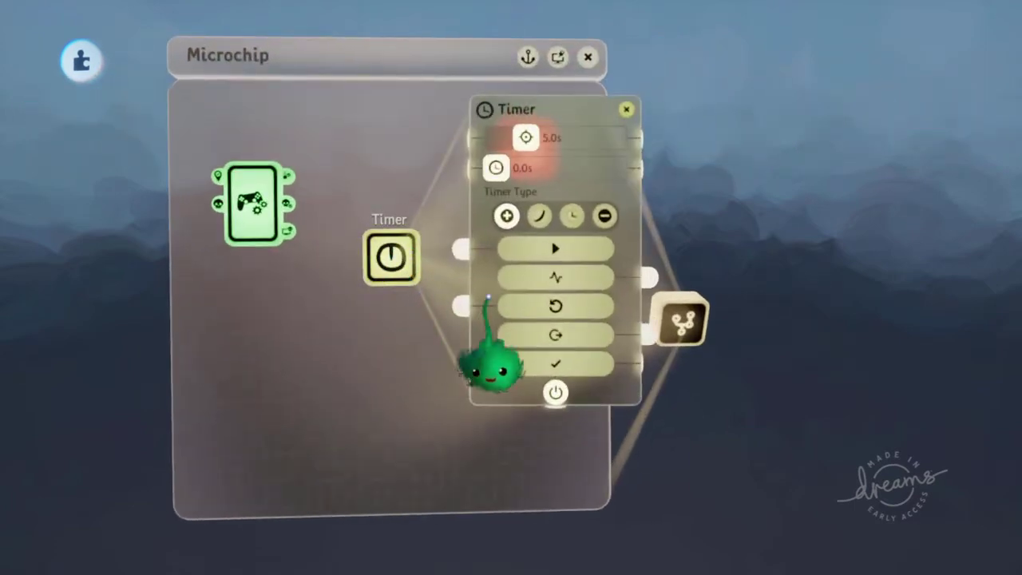
{"action": "left_click", "coordinate": [541, 216]}
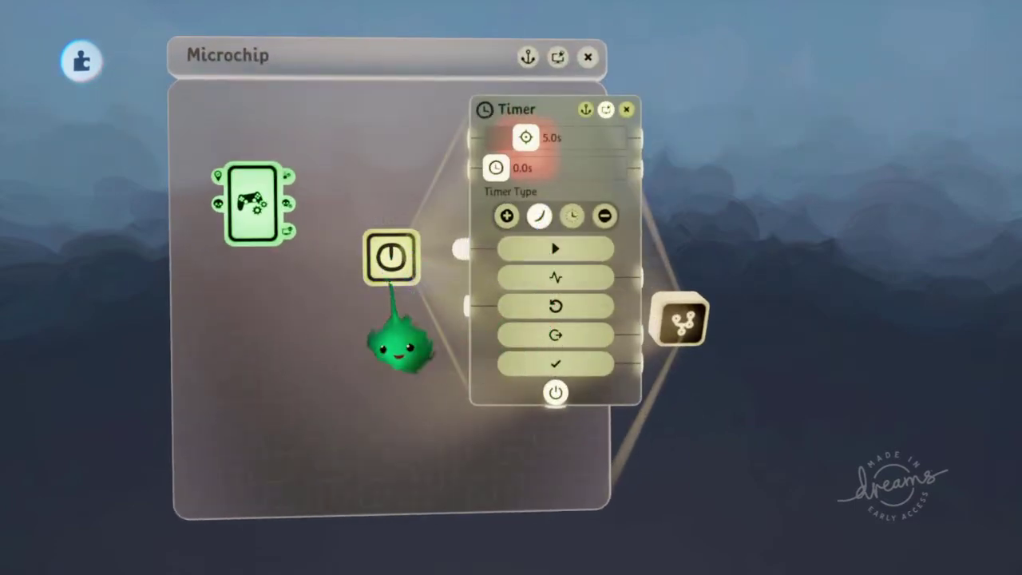
- Open the controller sensor's outputs beside the timer's properties, and move the timer's current time to 3.9 s and back to 0.0 s
{"action": "left_click", "coordinate": [278, 227]}
{"action": "left_click_drag", "start_coordinate": [403, 358], "coordinate": [193, 370]}
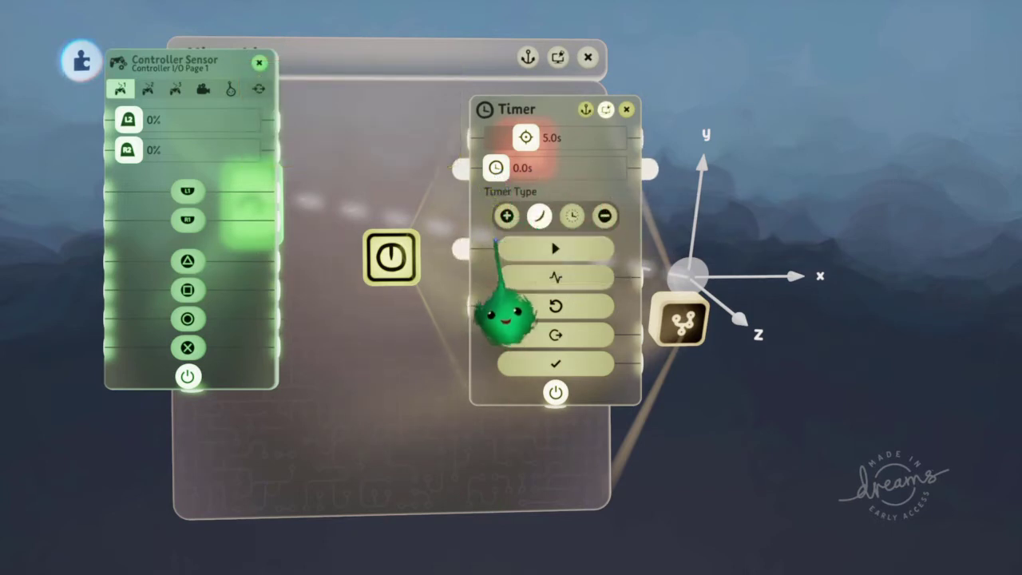
{"action": "left_click_drag", "start_coordinate": [501, 168], "coordinate": [524, 168]}
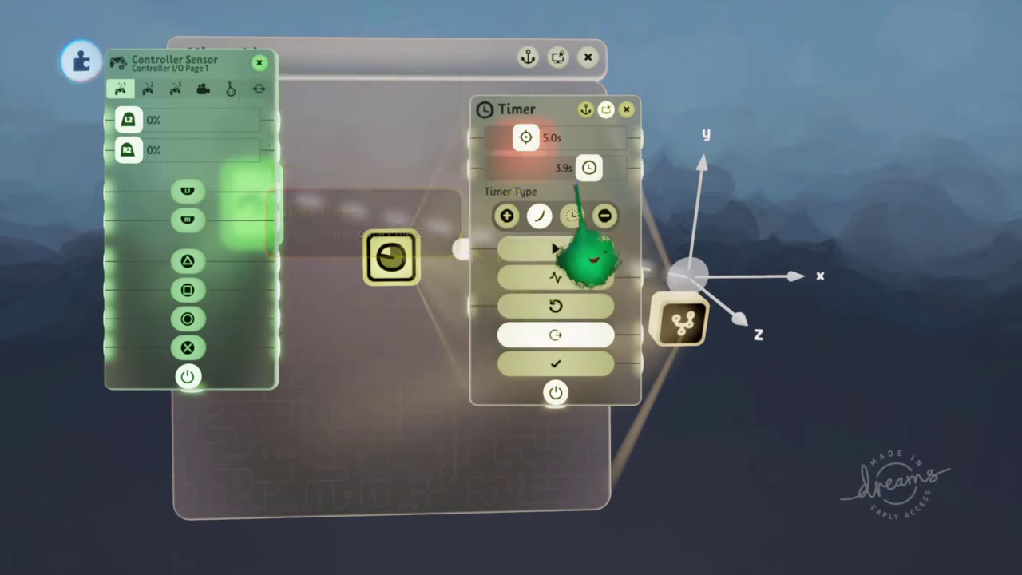
{"action": "left_click_drag", "start_coordinate": [589, 168], "coordinate": [587, 168]}
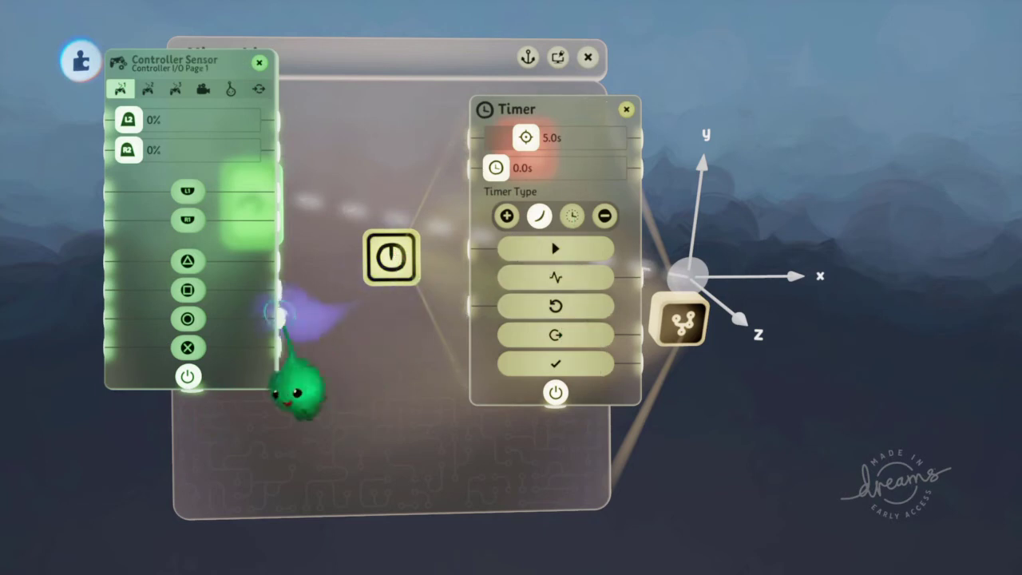
- Wire the controller sensor's circle button to the timer's start input and close both property windows
{"action": "left_click_drag", "start_coordinate": [287, 393], "coordinate": [351, 385]}
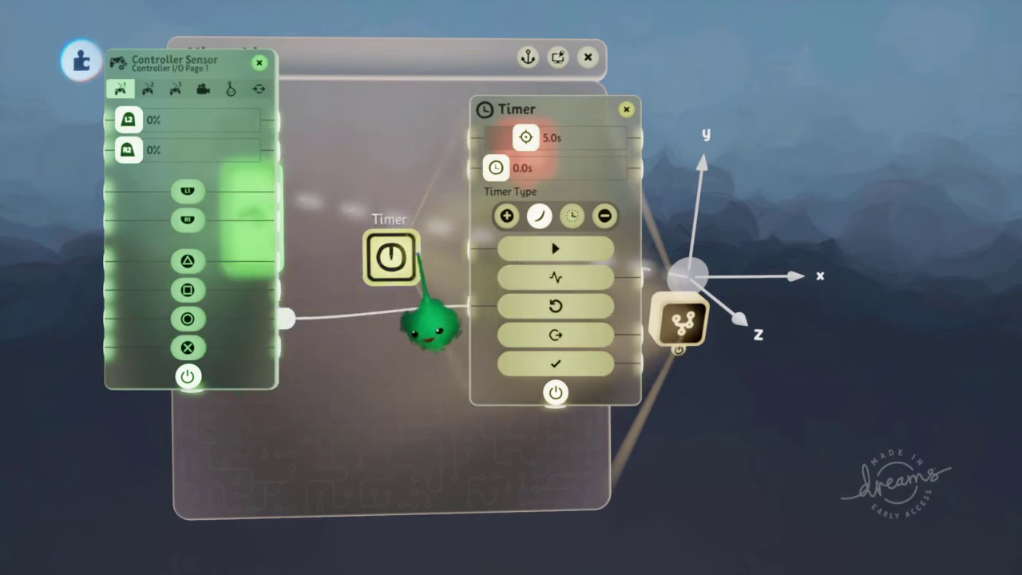
{"action": "left_click_drag", "start_coordinate": [429, 323], "coordinate": [484, 318]}
{"action": "left_click_drag", "start_coordinate": [461, 250], "coordinate": [461, 249]}
{"action": "key", "text": "Escape"}
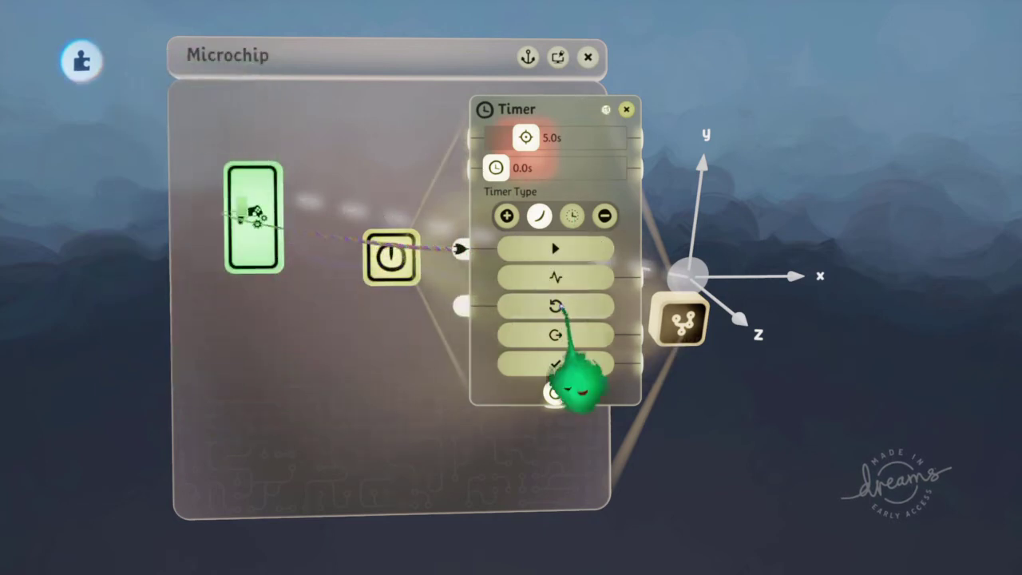
{"action": "key", "text": "Escape"}
- Examine the timer and its start wire up close as the timer counts
{"action": "scroll", "coordinate": [474, 327], "scroll_direction": "up", "scroll_amount": 2}
{"action": "scroll", "coordinate": [475, 328], "scroll_direction": "down", "scroll_amount": 2}
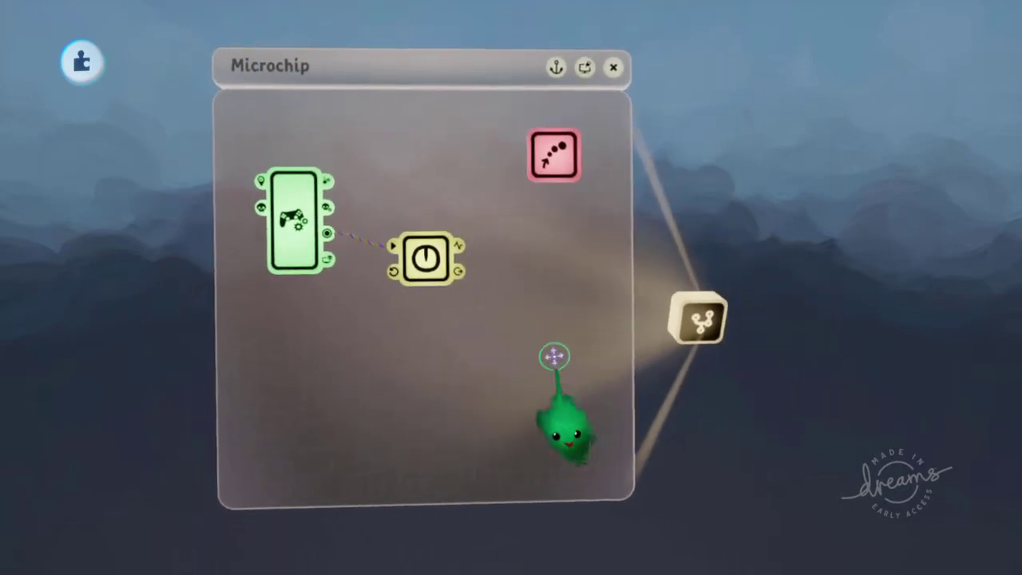
{"action": "left_click", "coordinate": [421, 241]}
{"action": "key", "text": "Escape"}
{"action": "scroll", "coordinate": [437, 240], "scroll_direction": "up", "scroll_amount": 5}
{"action": "scroll", "coordinate": [402, 232], "scroll_direction": "down", "scroll_amount": 1}
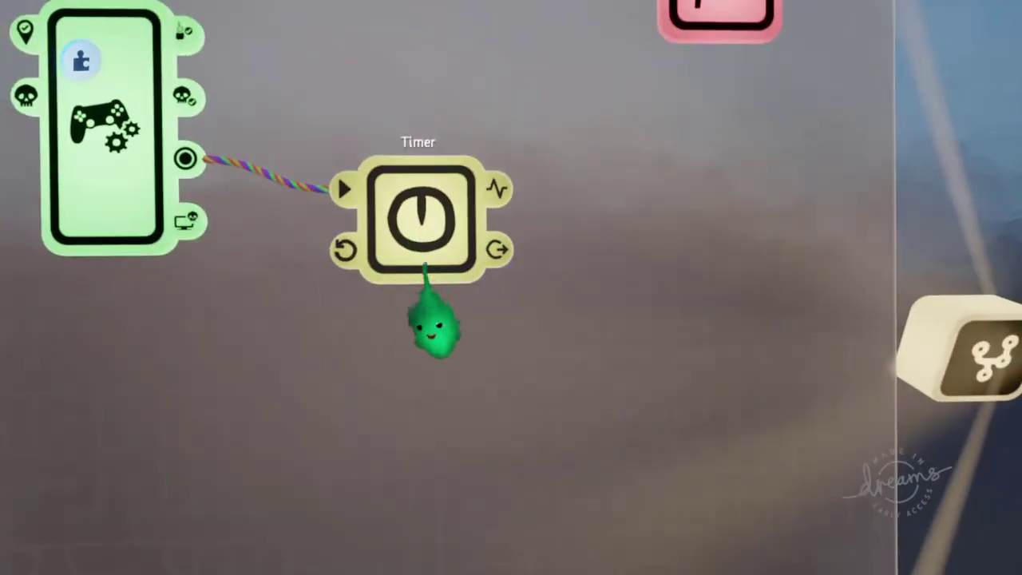
{"action": "scroll", "coordinate": [434, 324], "scroll_direction": "down", "scroll_amount": 3}
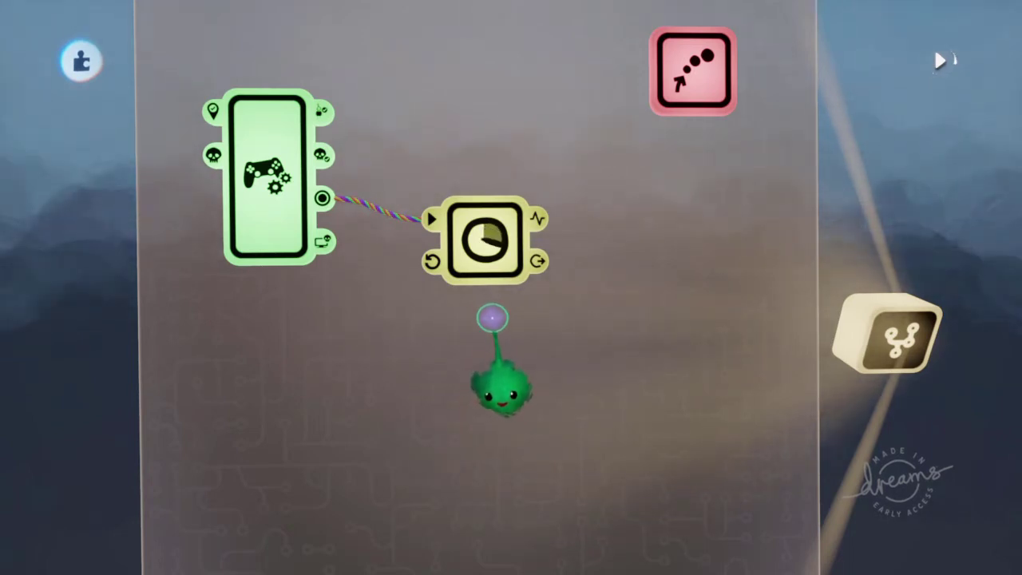
- Wire the controller sensor's circle button to the timer's reset input as well
{"action": "left_click", "coordinate": [281, 195]}
{"action": "left_click_drag", "start_coordinate": [442, 362], "coordinate": [201, 356]}
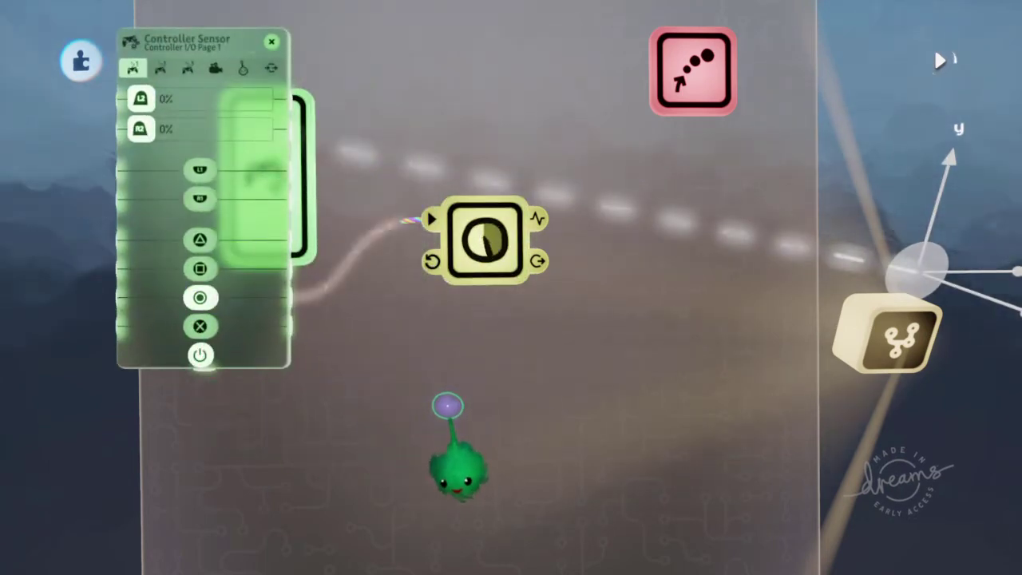
{"action": "left_click", "coordinate": [205, 243]}
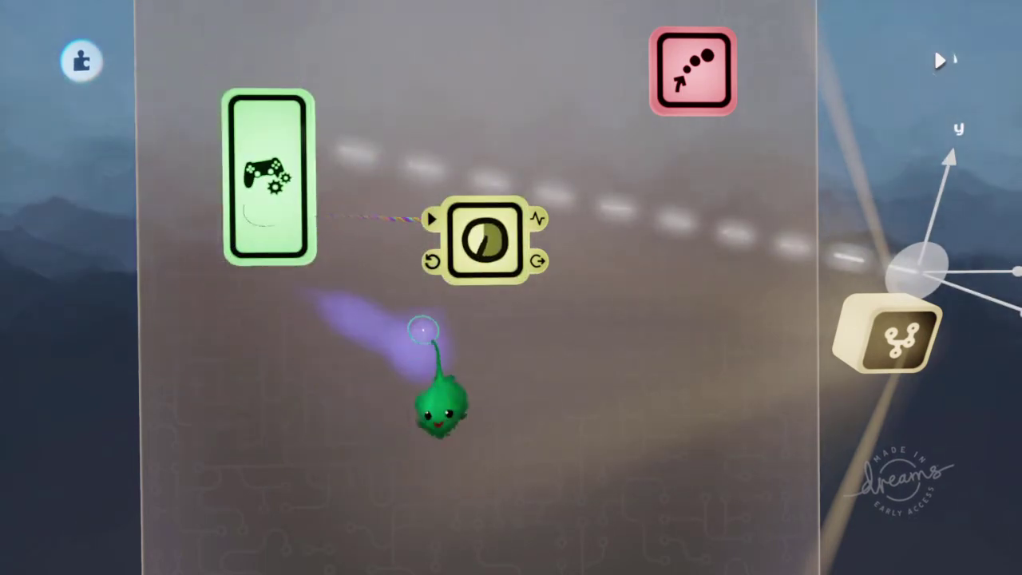
{"action": "left_click_drag", "start_coordinate": [324, 200], "coordinate": [433, 347]}
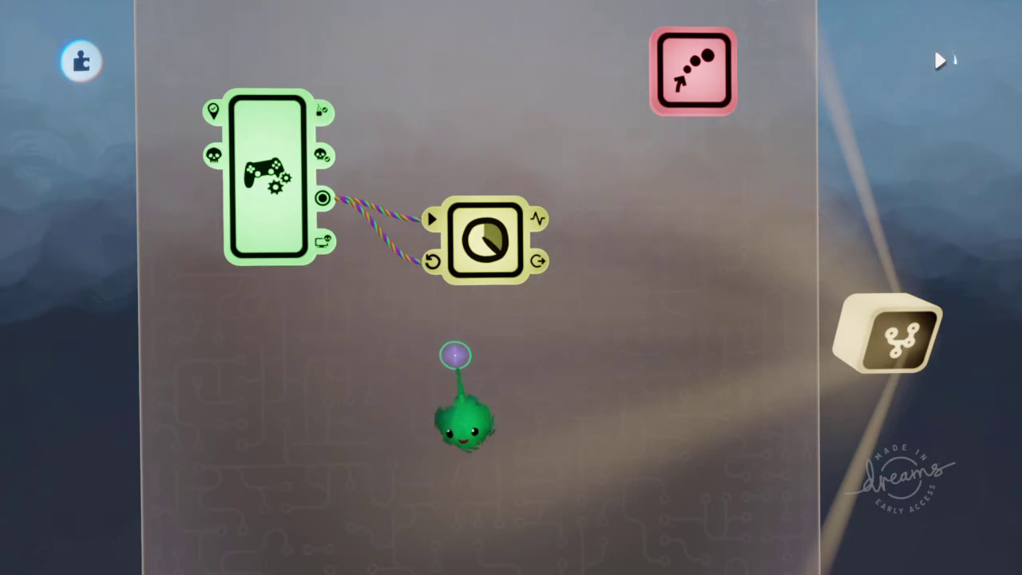
- Switch the emitter's emit mode to repeated emission and close its properties
{"action": "key", "text": "space"}
{"action": "scroll", "coordinate": [475, 365], "scroll_direction": "down", "scroll_amount": 4}
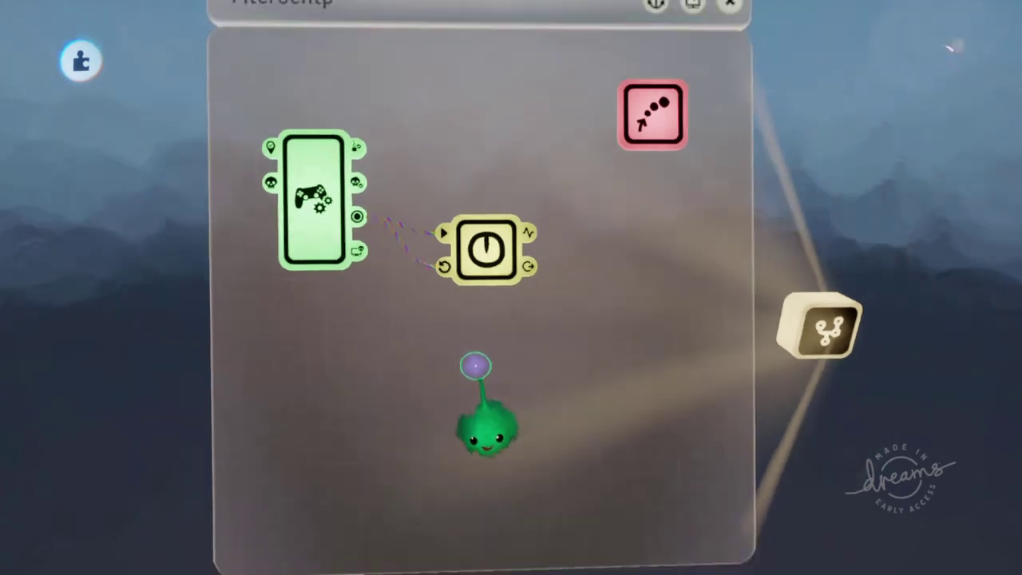
{"action": "mouse_move", "coordinate": [543, 249]}
{"action": "left_mouse_down"}
{"action": "mouse_move", "coordinate": [548, 338]}
{"action": "mouse_move", "coordinate": [533, 248]}
{"action": "left_mouse_up"}
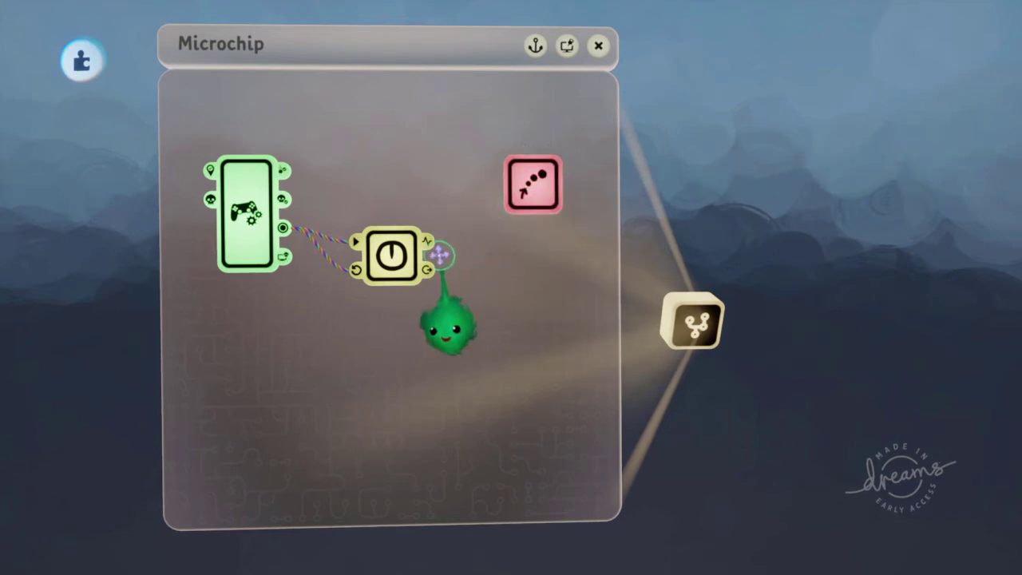
{"action": "left_click", "coordinate": [535, 187]}
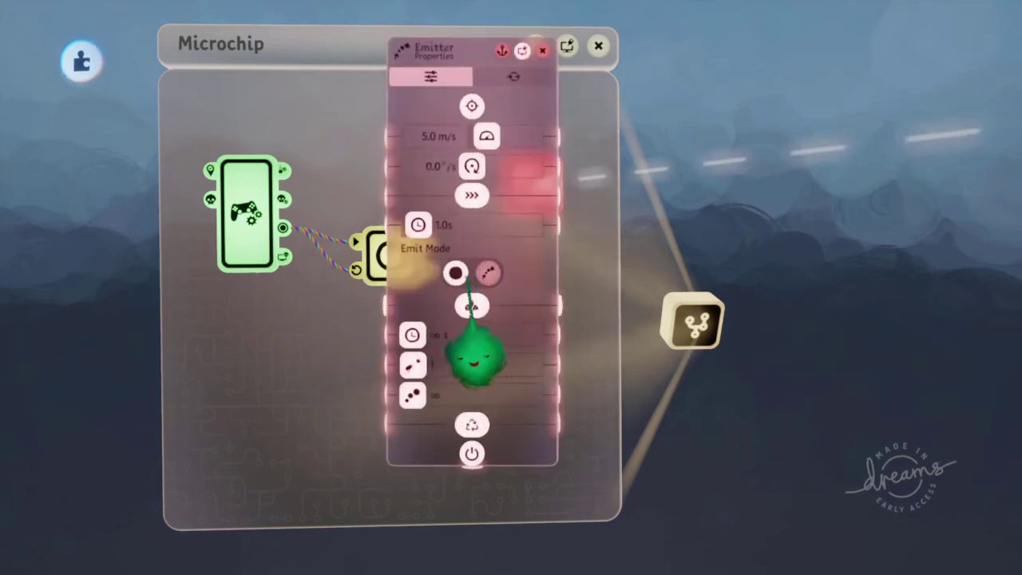
{"action": "left_click", "coordinate": [490, 276]}
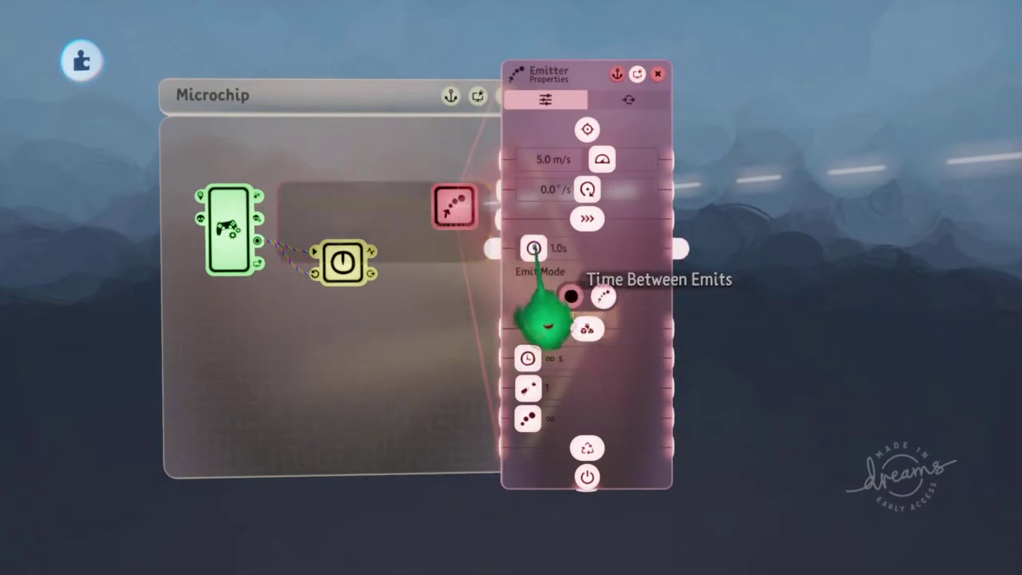
{"action": "key", "text": "Escape"}
- Run the scene, then open the timer's properties and read the Current Time and Target Time descriptions
{"action": "key", "text": "space"}
{"action": "scroll", "coordinate": [591, 402], "scroll_direction": "down", "scroll_amount": 5}
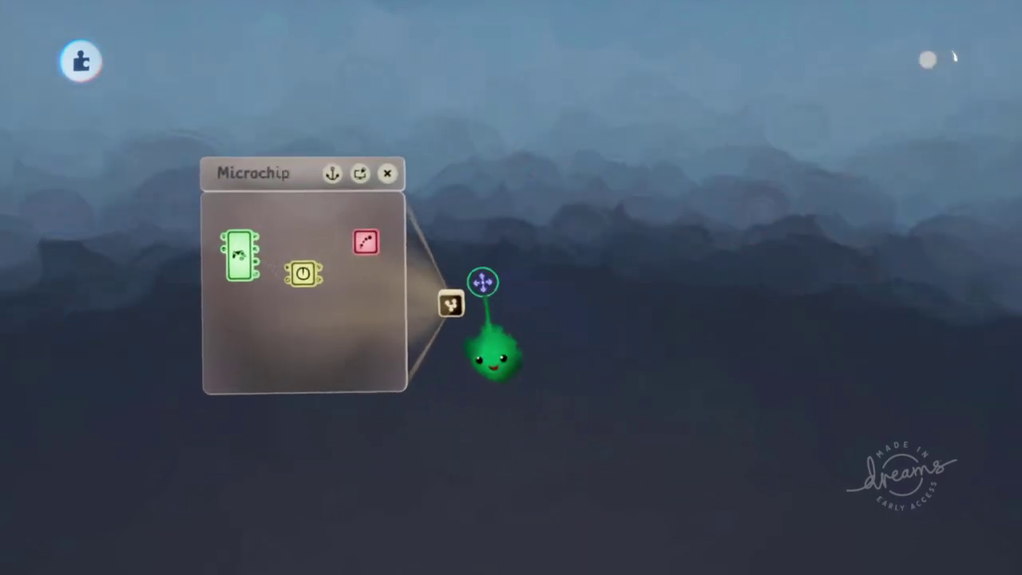
{"action": "left_click_drag", "start_coordinate": [397, 237], "coordinate": [496, 267]}
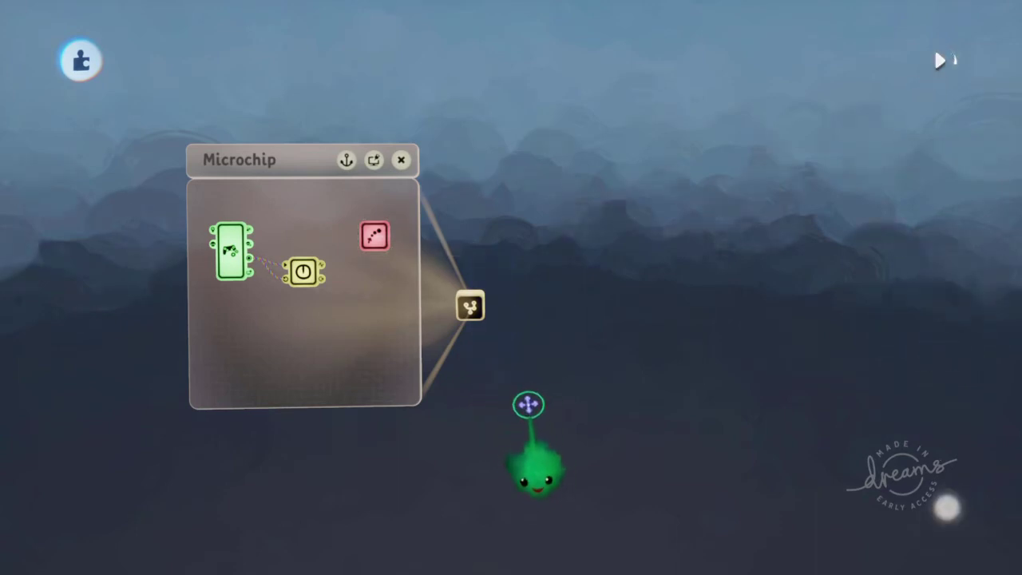
{"action": "scroll", "coordinate": [533, 397], "scroll_direction": "up", "scroll_amount": 5}
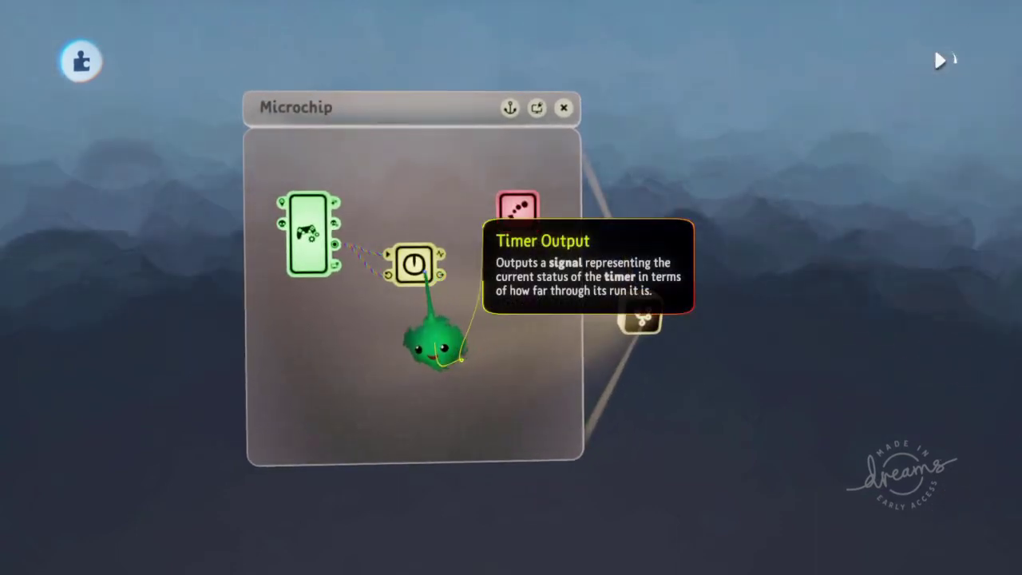
{"action": "left_click", "coordinate": [414, 264]}
{"action": "left_click_drag", "start_coordinate": [575, 286], "coordinate": [320, 300]}
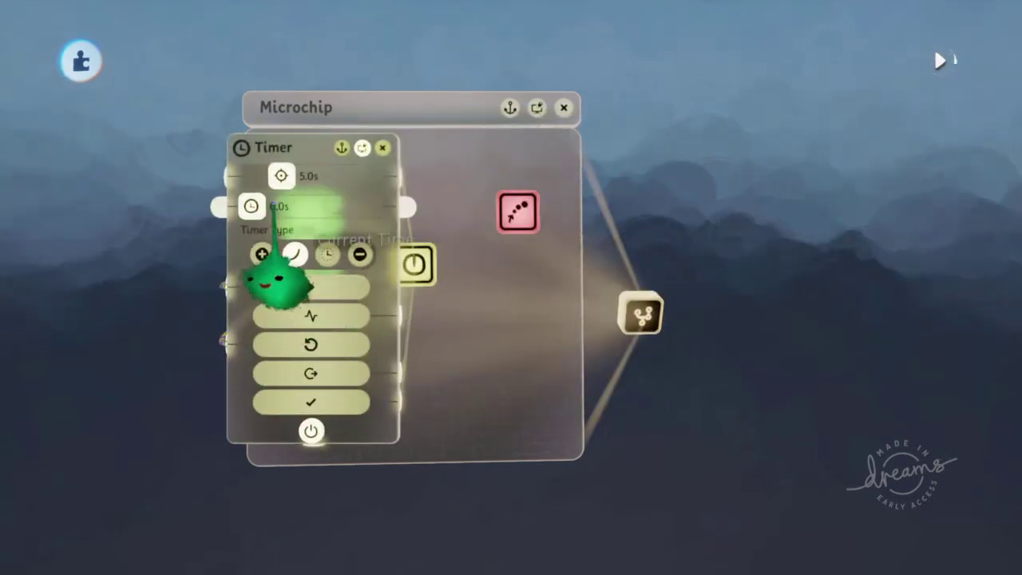
{"action": "mouse_move", "coordinate": [257, 284]}
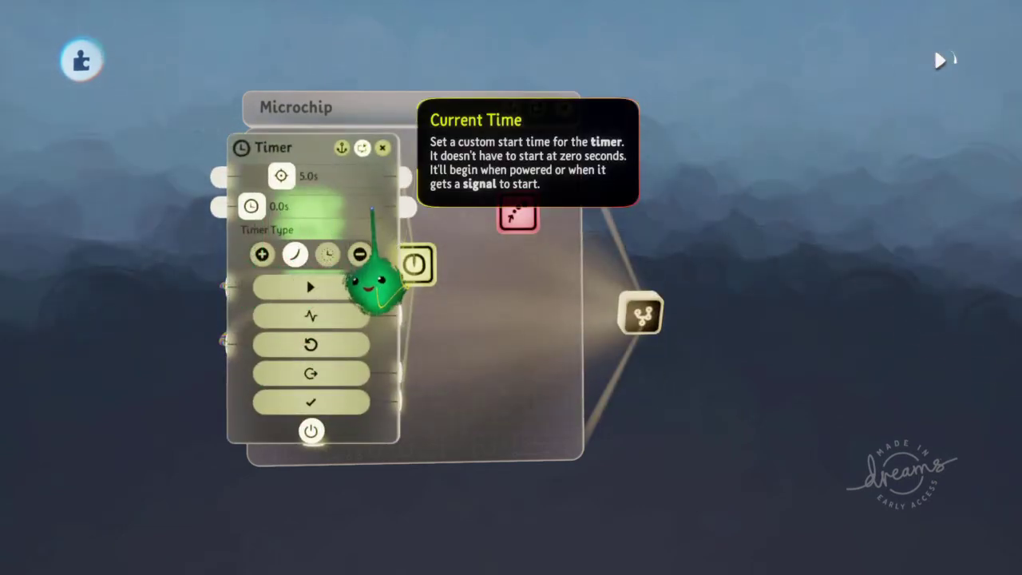
{"action": "mouse_move", "coordinate": [281, 176]}
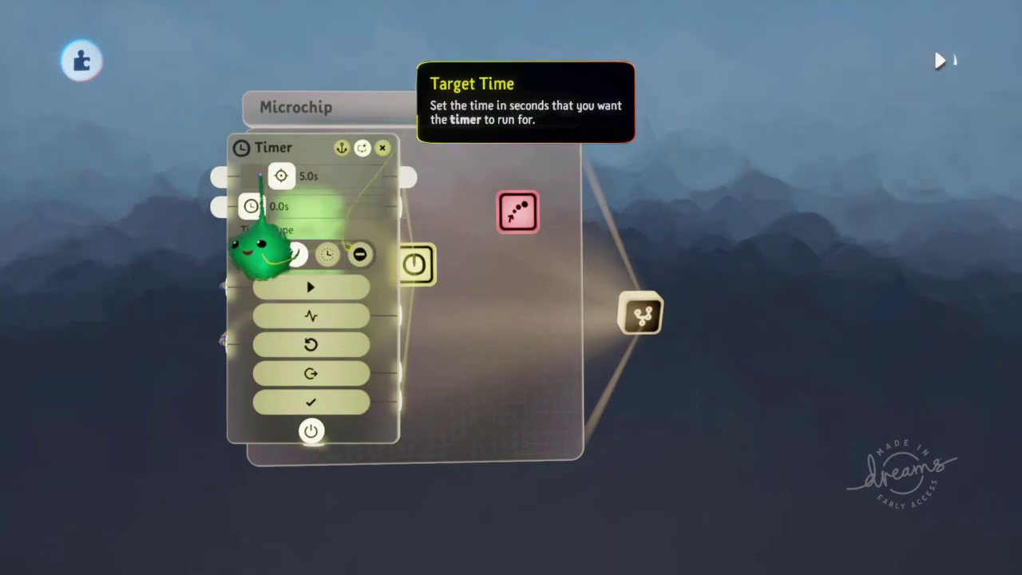
{"action": "key", "text": "Escape"}
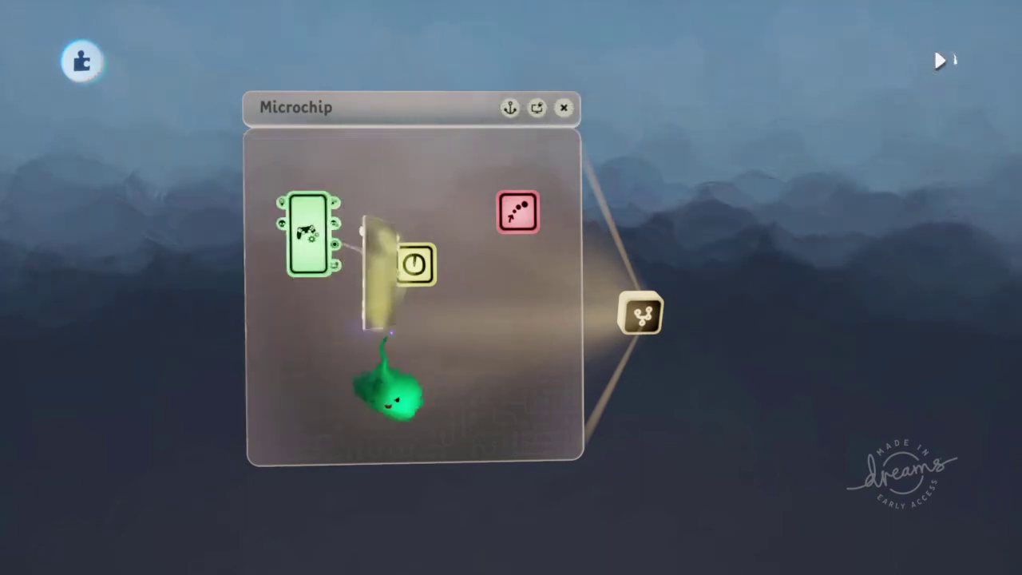
- Try wiring the timer's output to the emitter's power port
{"action": "left_click", "coordinate": [519, 231]}
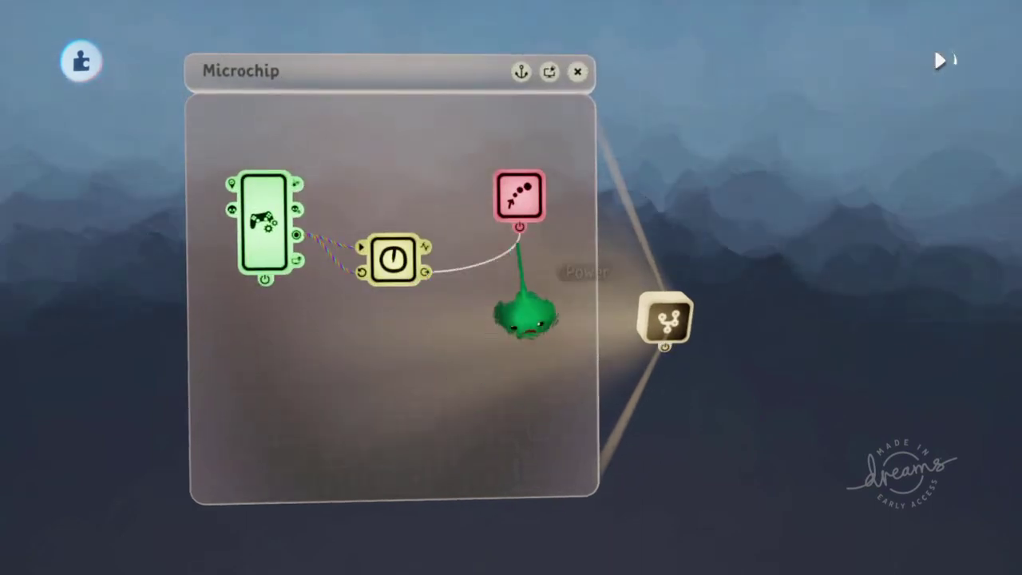
{"action": "mouse_move", "coordinate": [518, 276]}
{"action": "middle_mouse_down"}
{"action": "mouse_move", "coordinate": [464, 367]}
{"action": "mouse_move", "coordinate": [504, 263]}
{"action": "middle_mouse_up"}
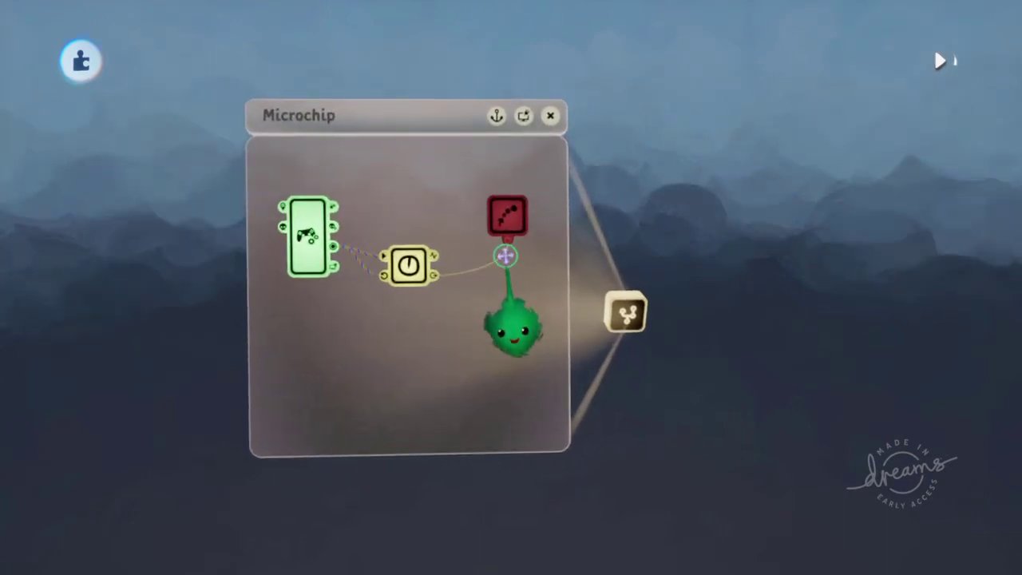
{"action": "left_click", "coordinate": [506, 242]}
- Connect the timer's output wire to the emitter's Emit Speed input and close the emitter's properties
{"action": "left_click", "coordinate": [509, 228]}
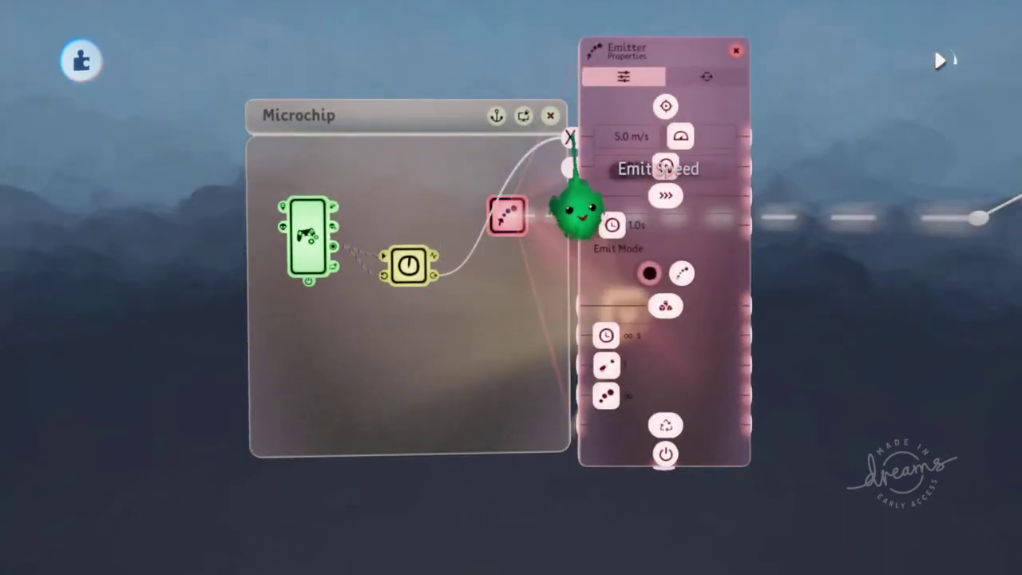
{"action": "left_click", "coordinate": [571, 137]}
{"action": "scroll", "coordinate": [571, 319], "scroll_direction": "down", "scroll_amount": 3}
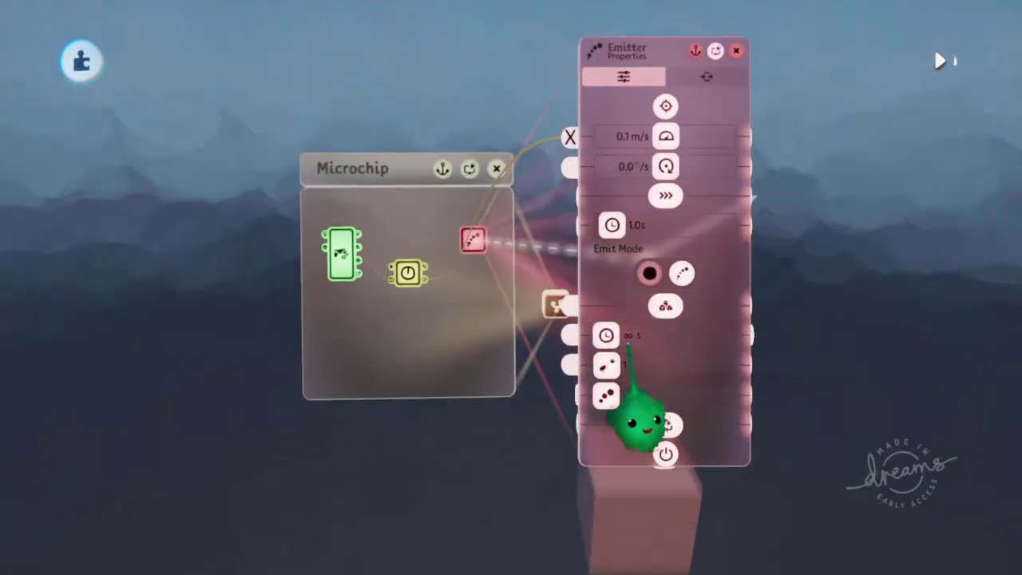
{"action": "key", "text": "Escape"}
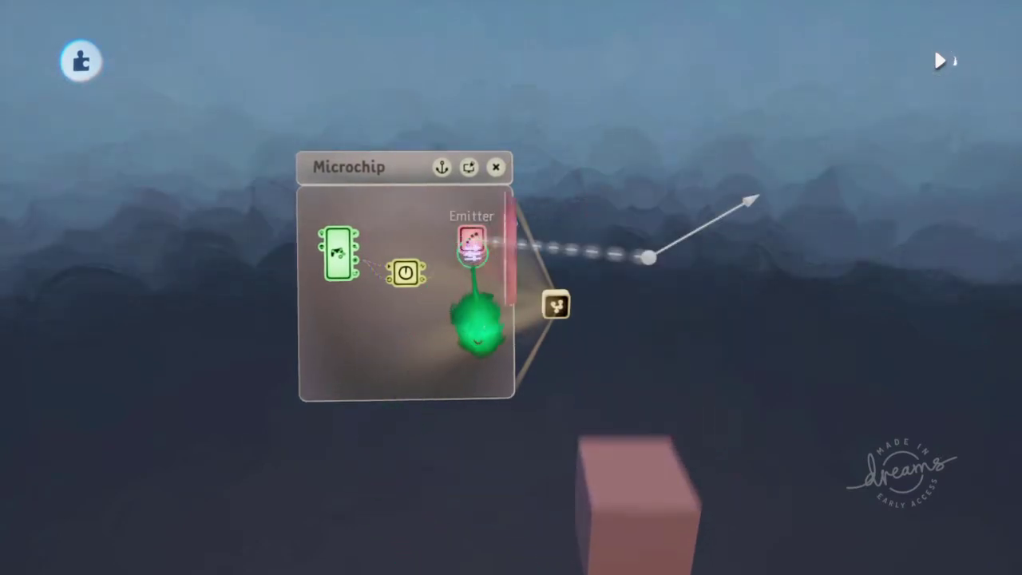
- Examine the emitter's emit speed and the emitted cubes while the timer runs
{"action": "left_click", "coordinate": [471, 240]}
{"action": "left_click_drag", "start_coordinate": [579, 264], "coordinate": [420, 344]}
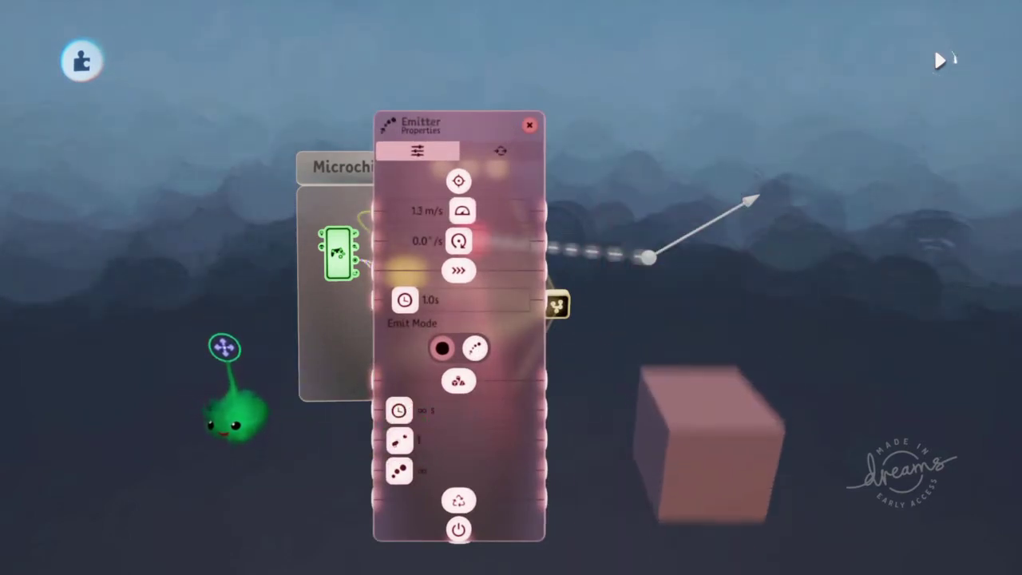
{"action": "left_click_drag", "start_coordinate": [224, 348], "coordinate": [227, 345]}
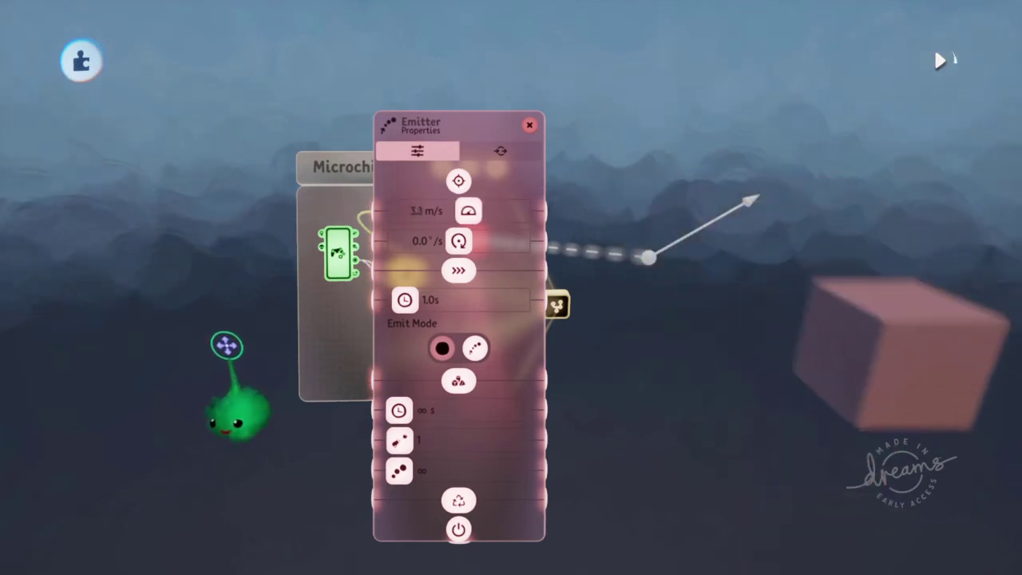
{"action": "key", "text": "Escape"}
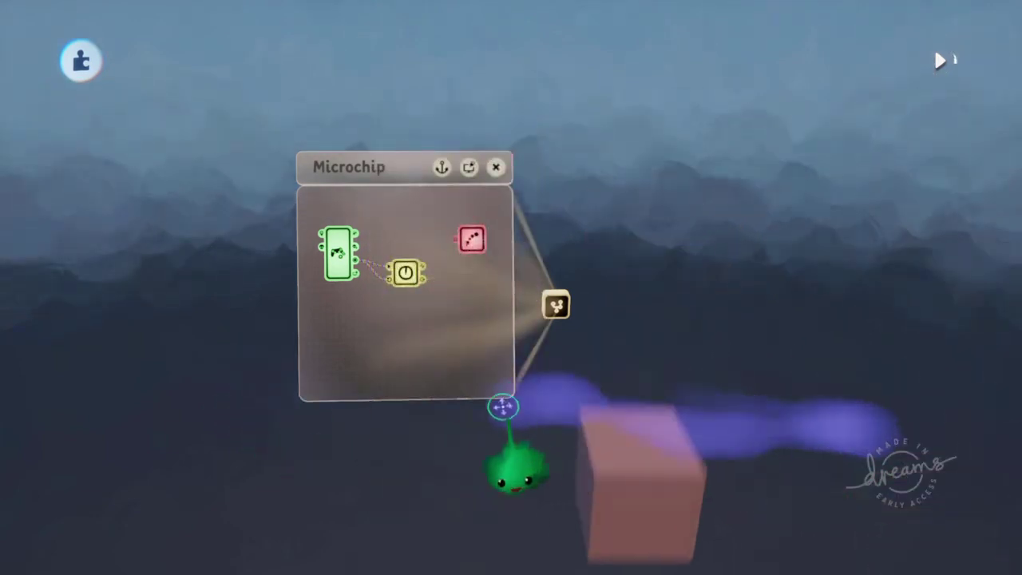
- Move the timer up between the controller sensor and the emitter, and check the emitter's properties
{"action": "scroll", "coordinate": [503, 407], "scroll_direction": "up", "scroll_amount": 5}
{"action": "left_click", "coordinate": [489, 169]}
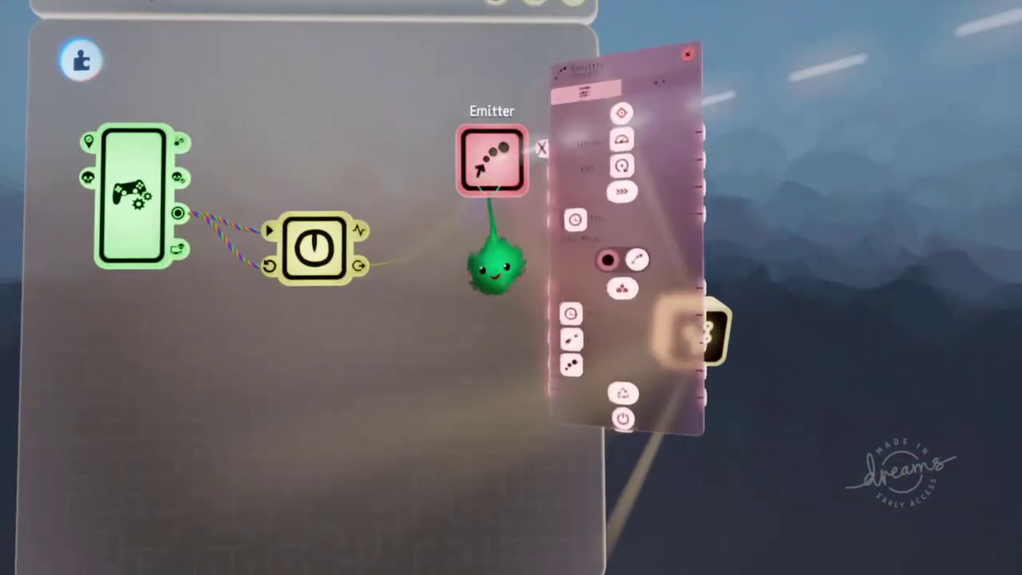
{"action": "left_click_drag", "start_coordinate": [664, 137], "coordinate": [386, 299]}
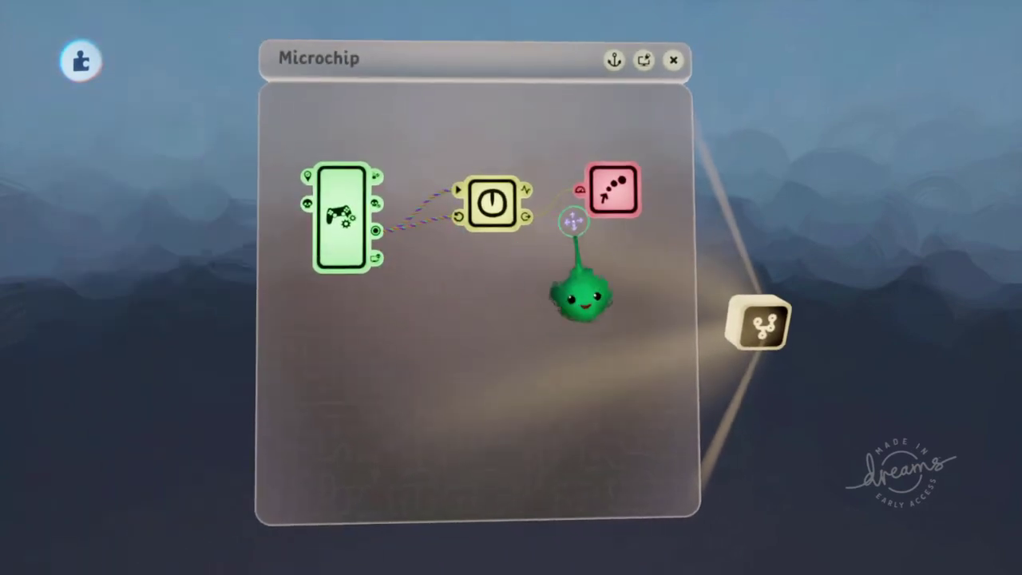
{"action": "left_click", "coordinate": [610, 193]}
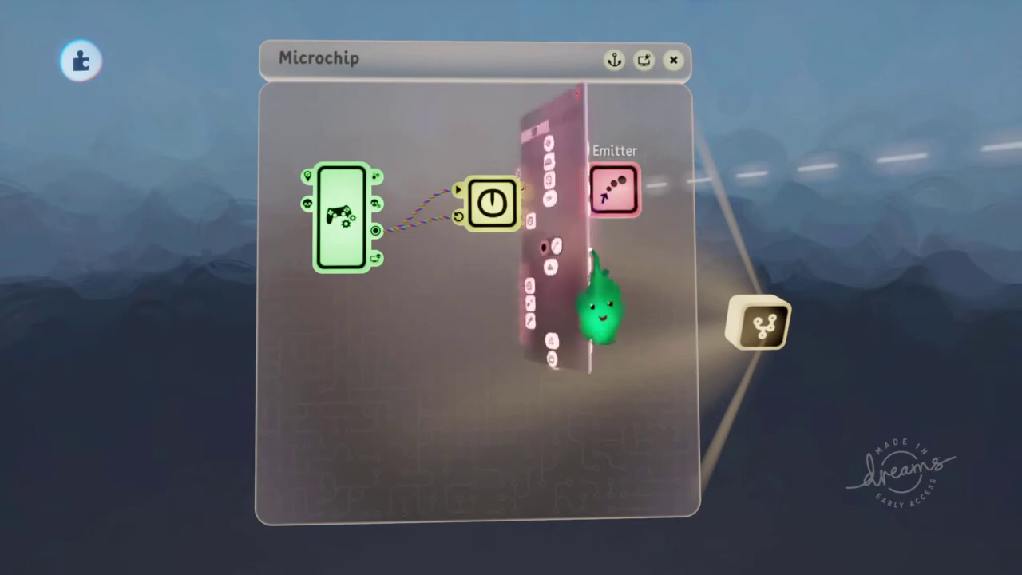
{"action": "left_click_drag", "start_coordinate": [510, 274], "coordinate": [511, 274]}
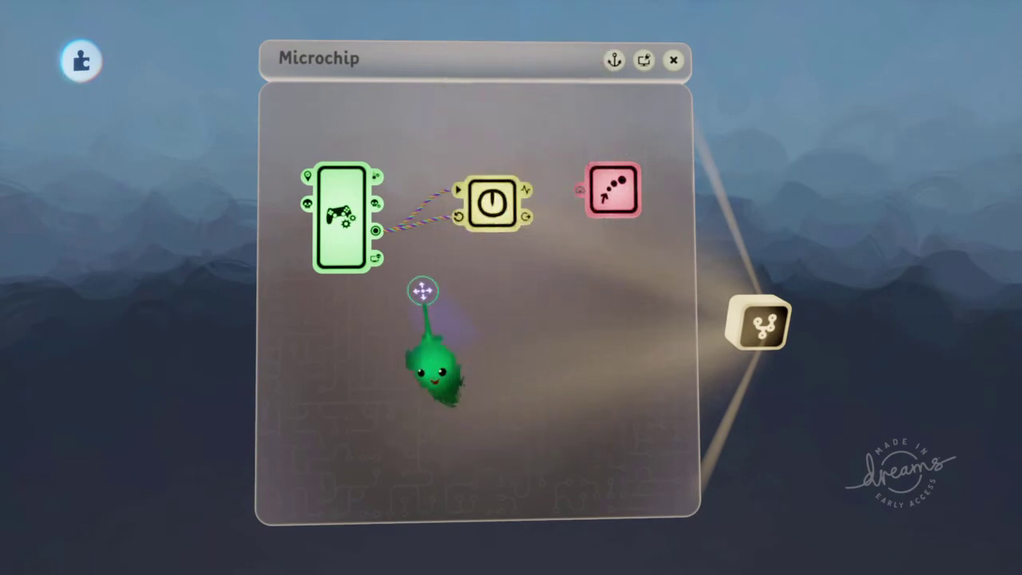
- Add a Signal Manipulator to the microchip below the timer
{"action": "key", "text": "Tab"}
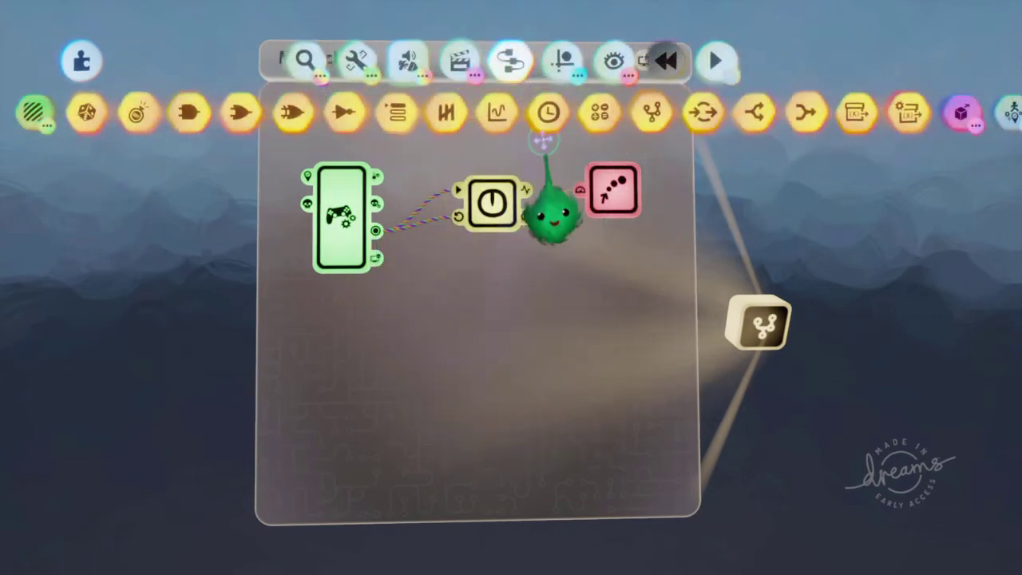
{"action": "left_click", "coordinate": [495, 115]}
{"action": "left_click", "coordinate": [495, 116]}
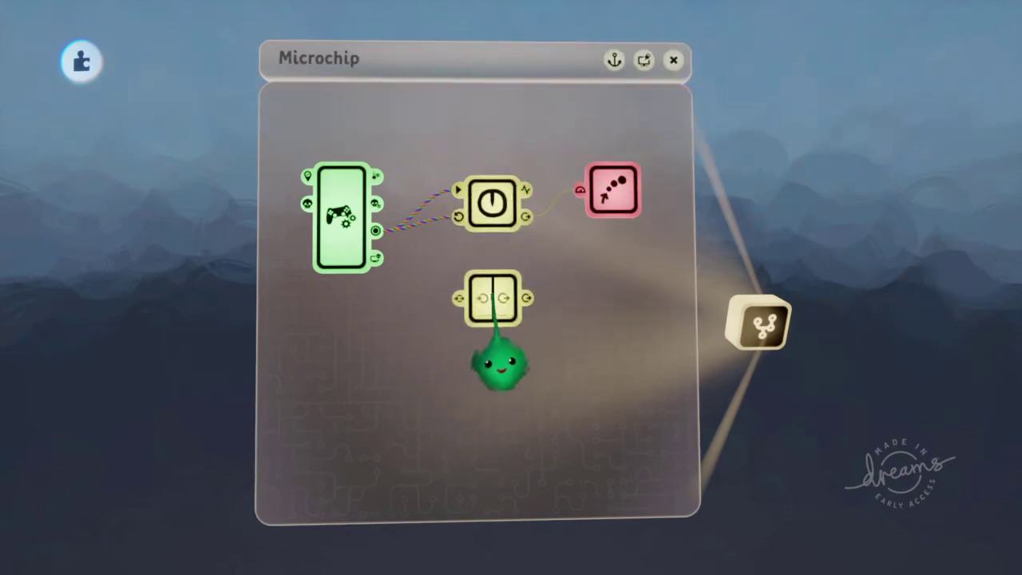
- Set the Signal Manipulator's remapper mode to the sliders option and its edge mode to the first down-arrow option
{"action": "left_click", "coordinate": [497, 369]}
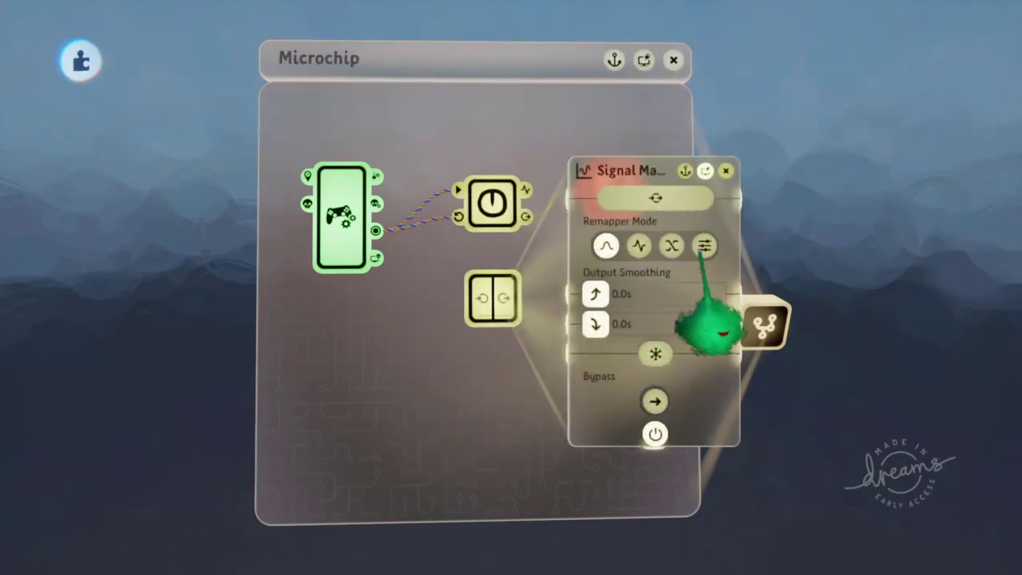
{"action": "left_click", "coordinate": [703, 246]}
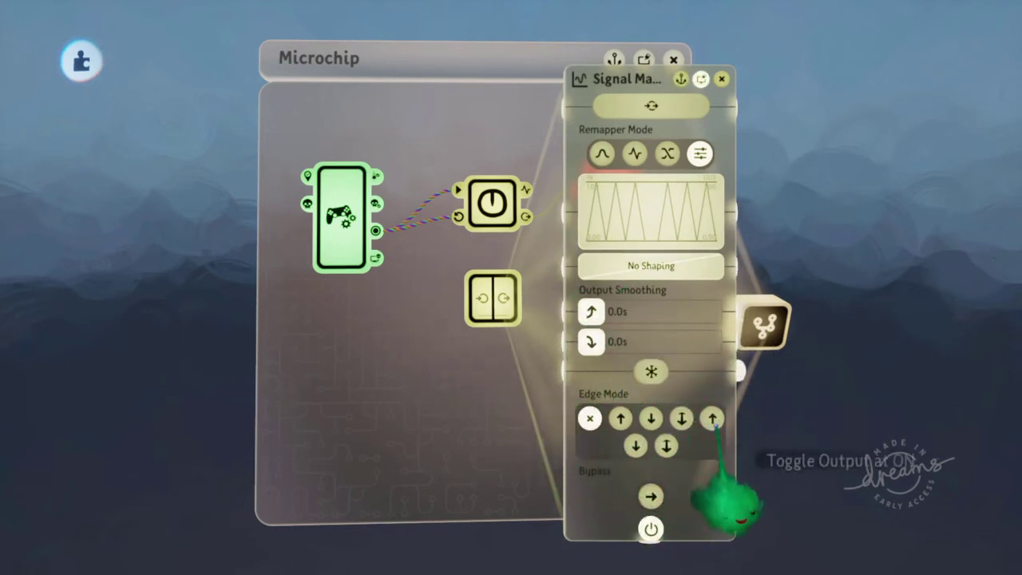
{"action": "left_click", "coordinate": [651, 419]}
{"action": "key", "text": "Escape"}
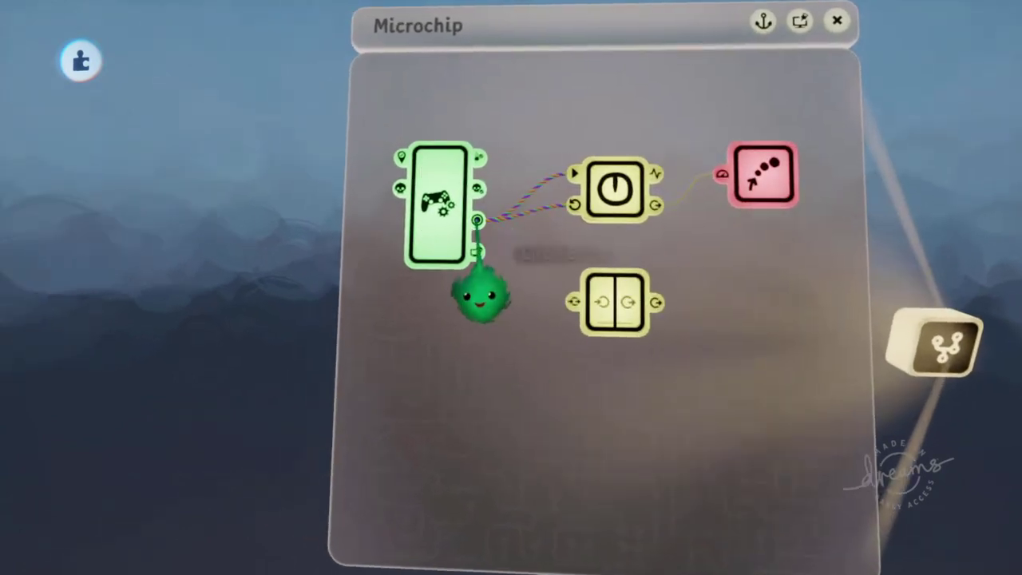
- Wire the controller sensor's circle button to the Signal Manipulator's input, and the manipulator's output to the emitter's power port
{"action": "left_click", "coordinate": [505, 254]}
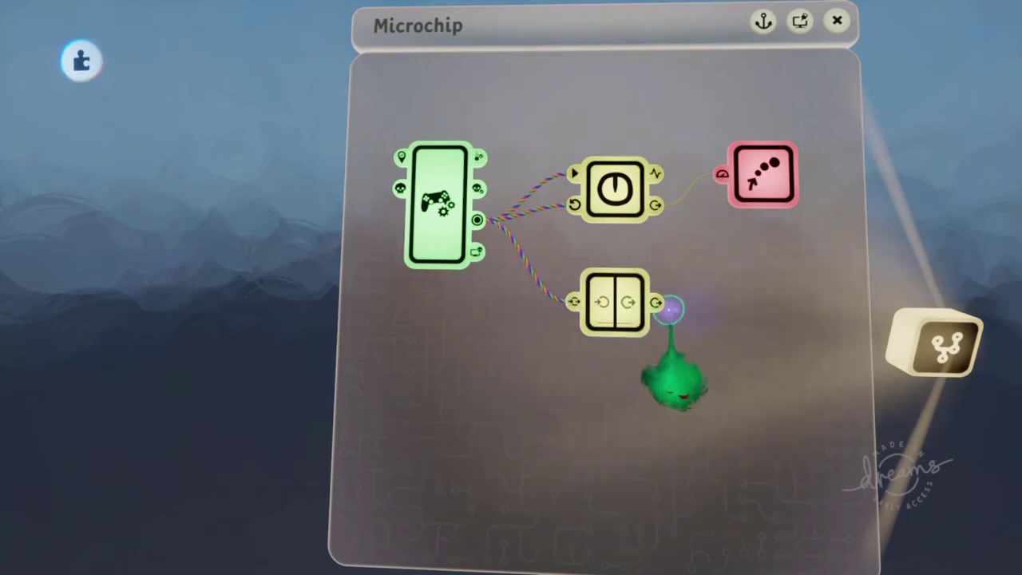
{"action": "left_click", "coordinate": [764, 214]}
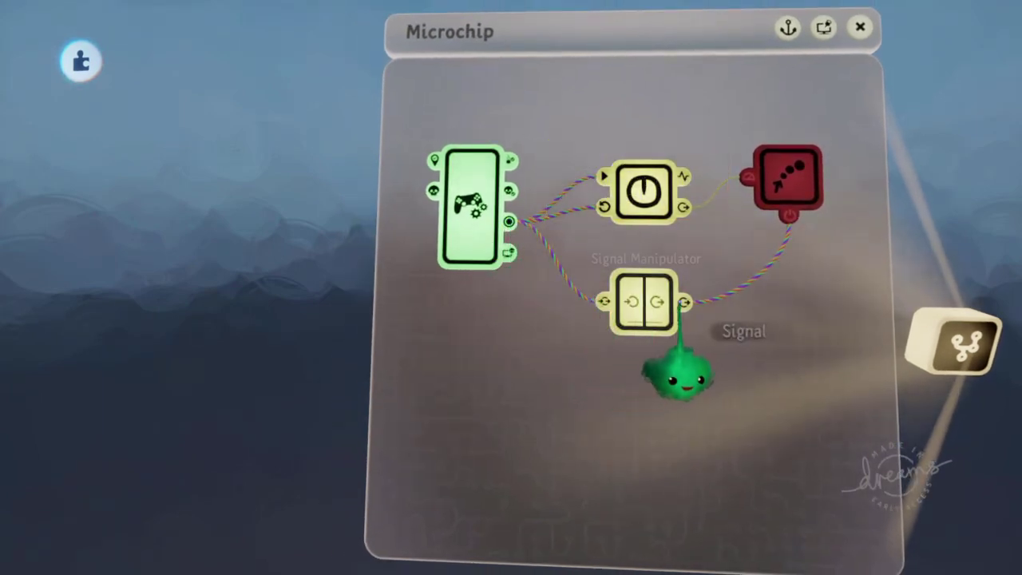
- Open the controller sensor's outputs beside the microchip and test launching the cube in the running scene
{"action": "scroll", "coordinate": [644, 456], "scroll_direction": "down", "scroll_amount": 5}
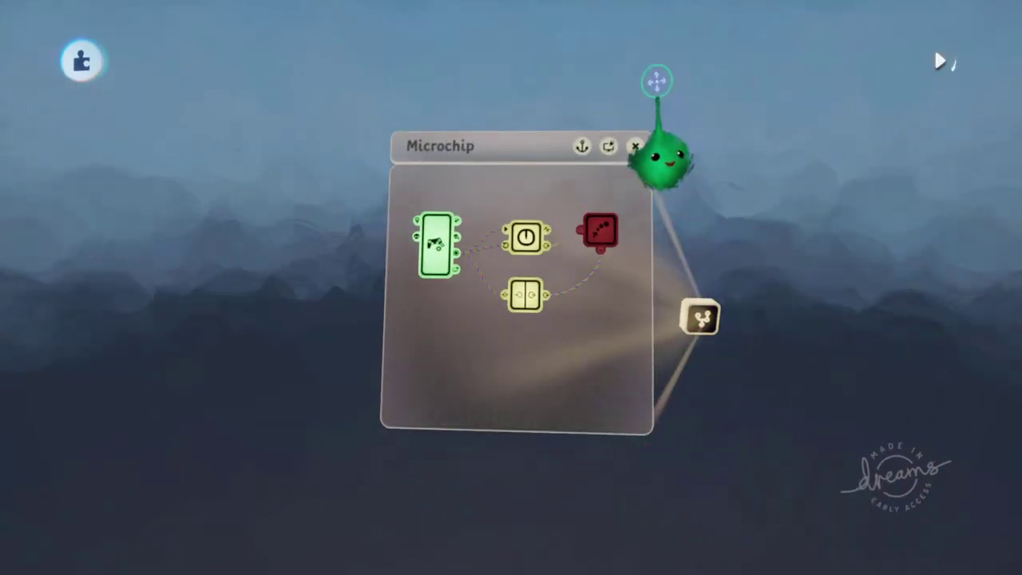
{"action": "left_click", "coordinate": [431, 323]}
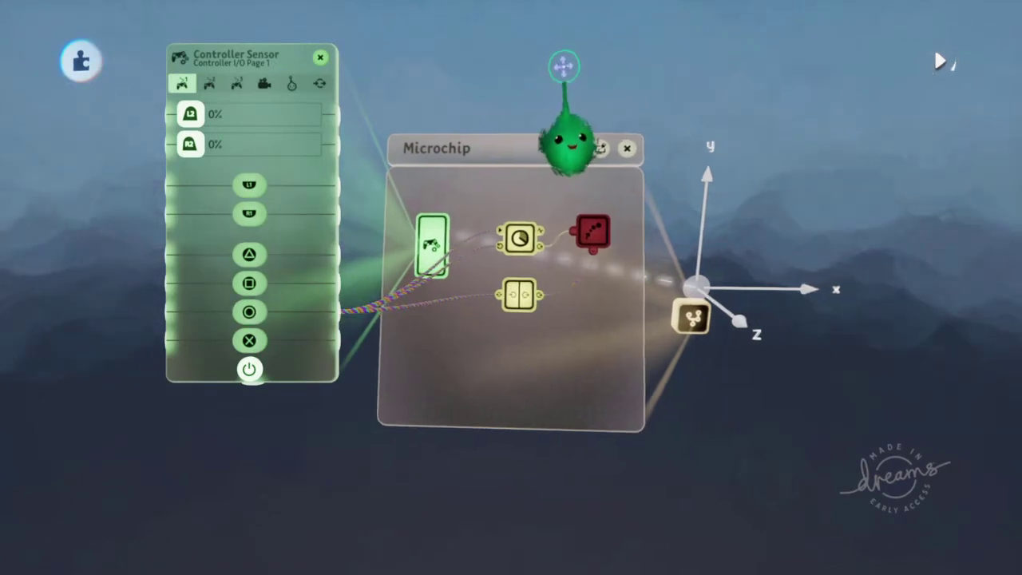
{"action": "middle_click_drag", "start_coordinate": [562, 67], "coordinate": [570, 429]}
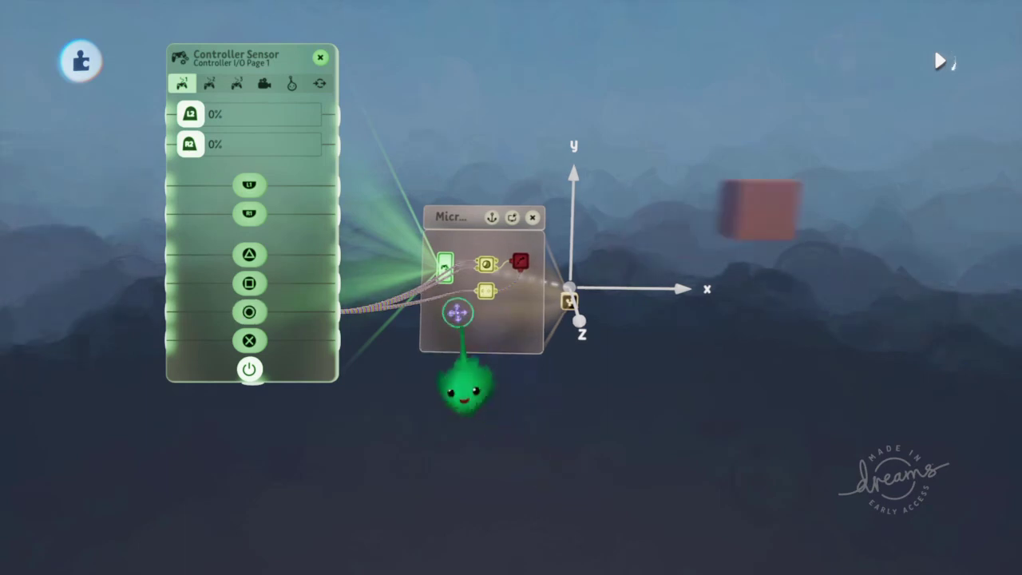
- Open the timer's properties, check its target time, and close them again
{"action": "middle_click_drag", "start_coordinate": [457, 312], "coordinate": [525, 281]}
{"action": "left_click", "coordinate": [533, 260]}
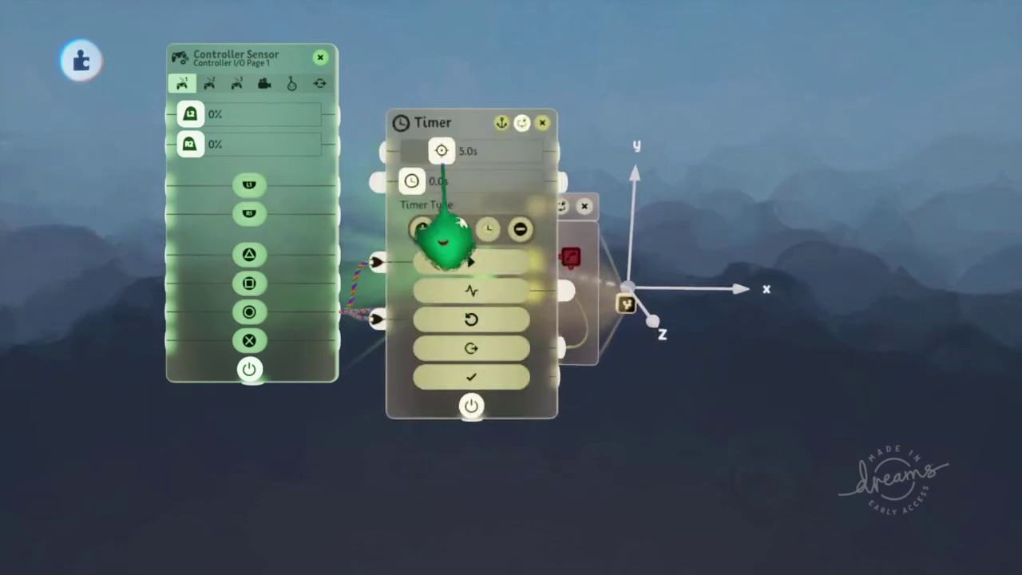
{"action": "key", "text": "Escape"}
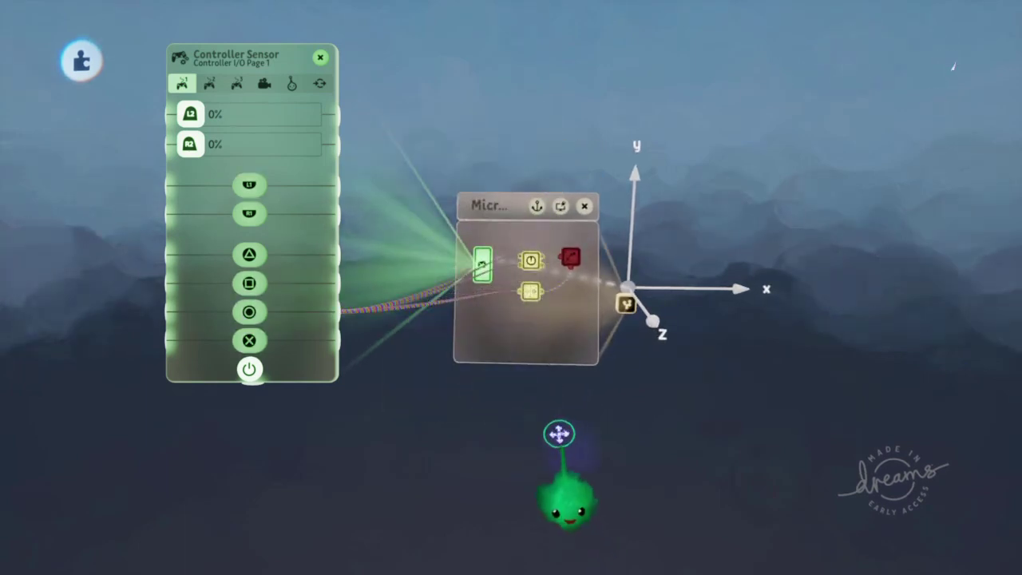
- Examine the timer's current time in its properties while charging it with the circle button in the running scene
{"action": "left_click", "coordinate": [531, 263]}
{"action": "key", "text": "Escape"}
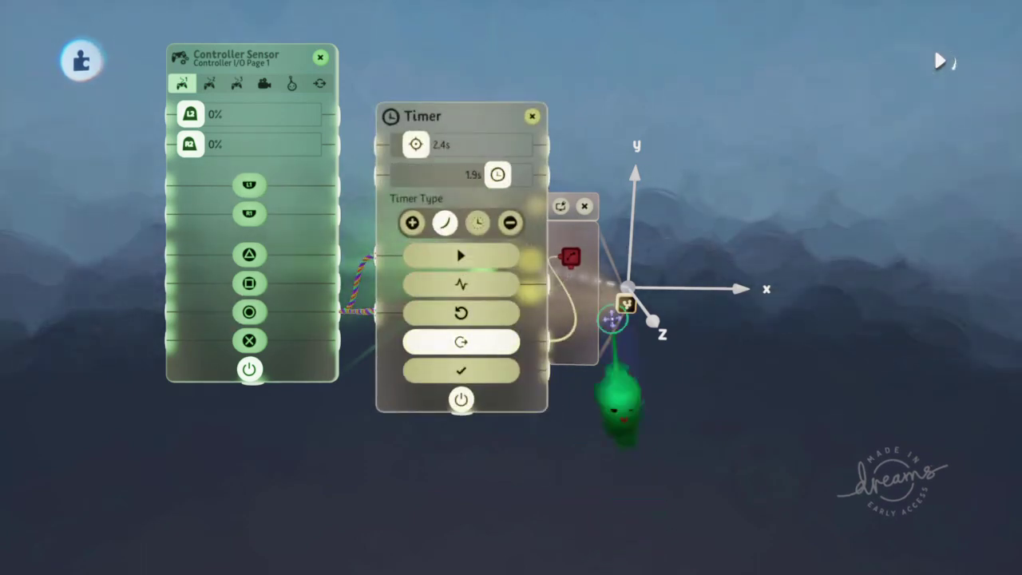
{"action": "key", "text": "Escape"}
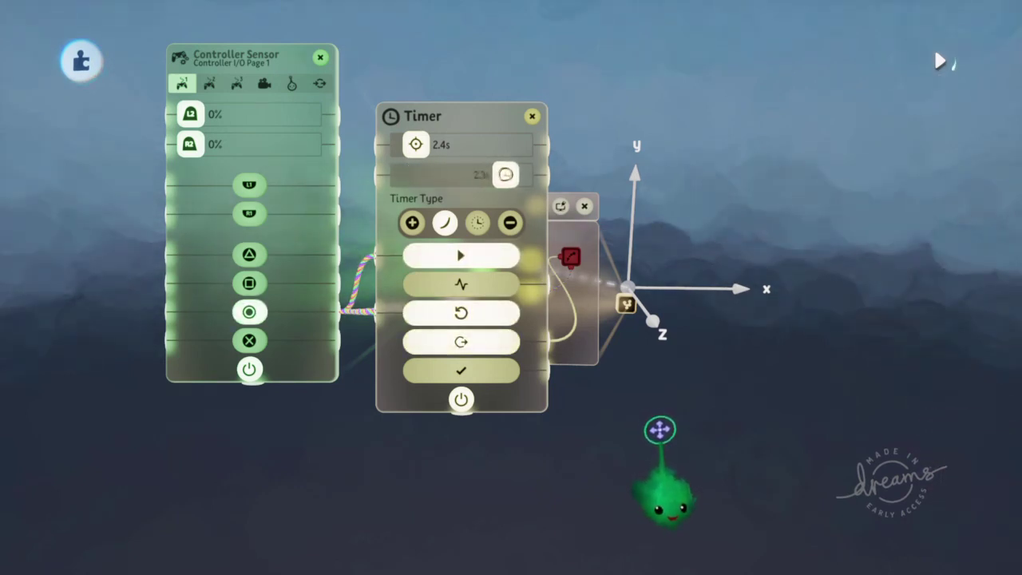
{"action": "key", "text": "Escape"}
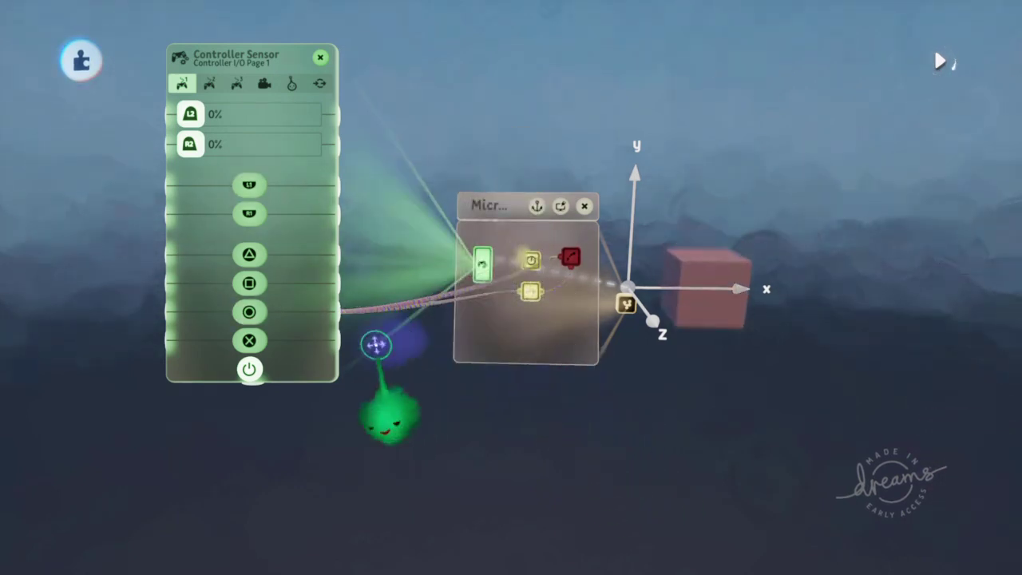
- Place a Number Displayer above the timer in the microchip and wire the timer's output to its input
{"action": "scroll", "coordinate": [586, 343], "scroll_direction": "up", "scroll_amount": 5}
{"action": "scroll", "coordinate": [586, 344], "scroll_direction": "up", "scroll_amount": 2}
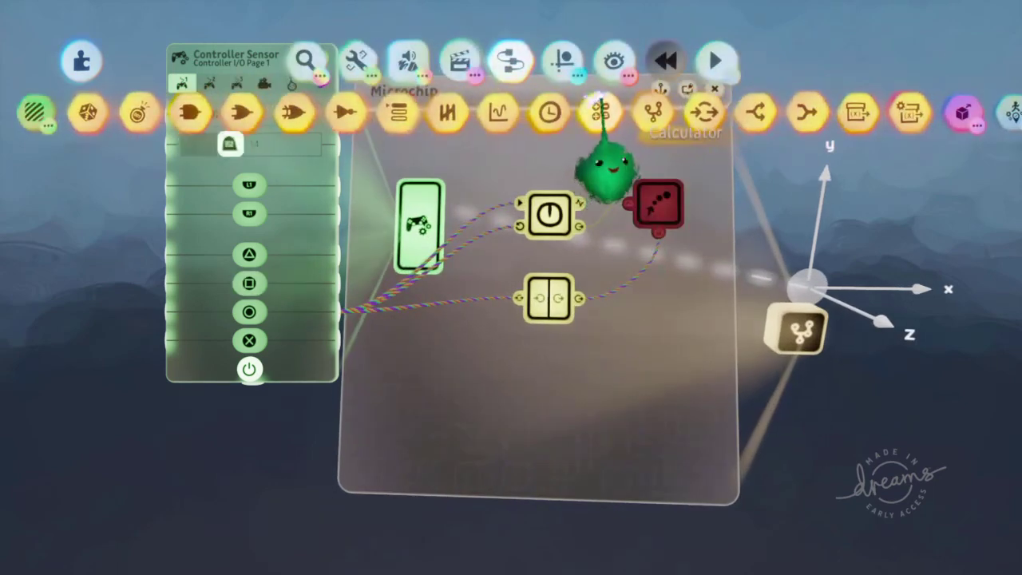
{"action": "left_click", "coordinate": [766, 113]}
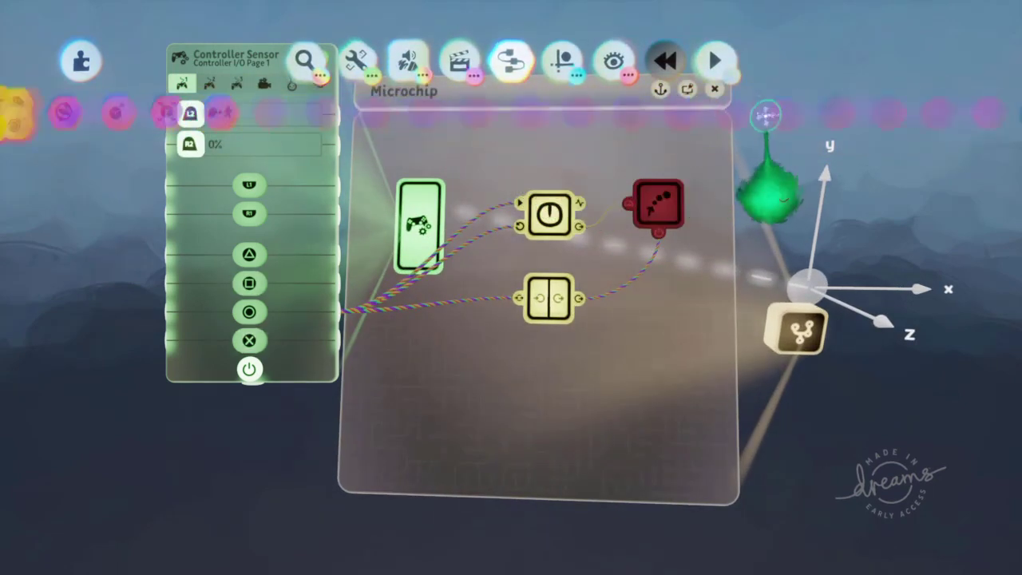
{"action": "left_click", "coordinate": [825, 113]}
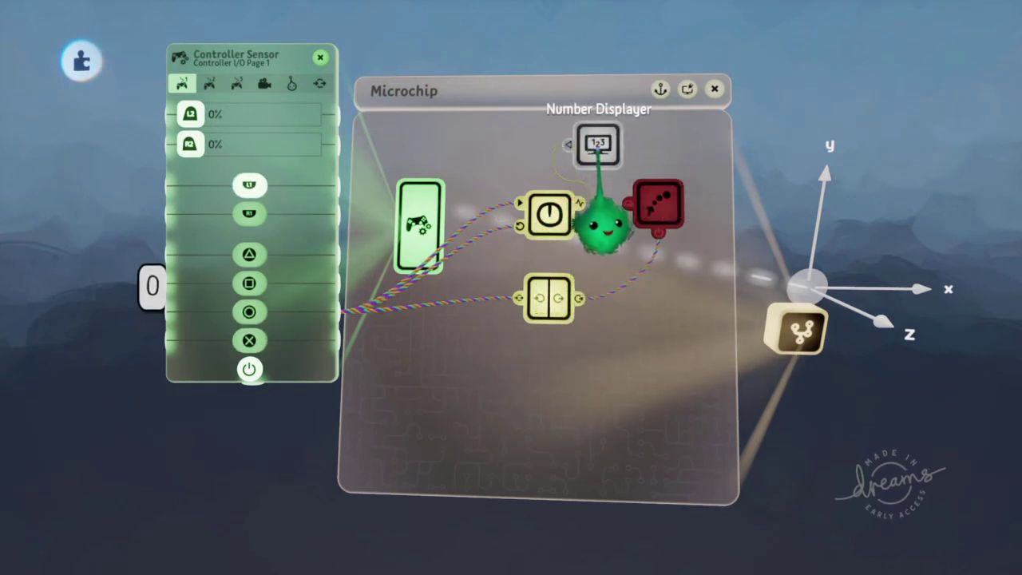
- Set the Number Displayer to show three decimal places and close its properties
{"action": "left_click", "coordinate": [597, 150]}
{"action": "left_click_drag", "start_coordinate": [476, 191], "coordinate": [596, 191]}
{"action": "key", "text": "Escape"}
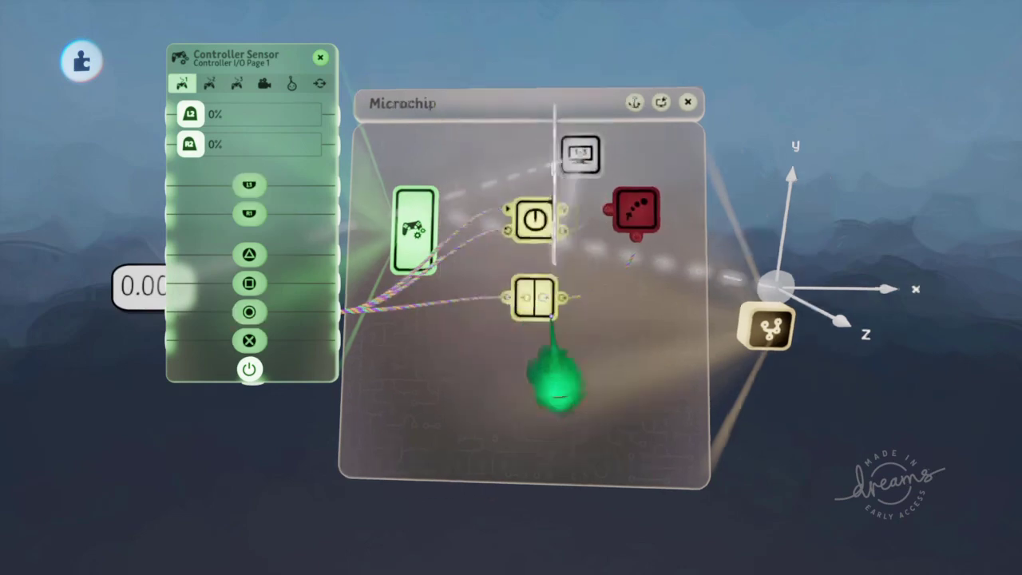
- Move the controller sensor's outputs clear of the number display and test charging the timer in the running scene
{"action": "scroll", "coordinate": [551, 317], "scroll_direction": "down", "scroll_amount": 5}
{"action": "left_click_drag", "start_coordinate": [312, 283], "coordinate": [362, 327]}
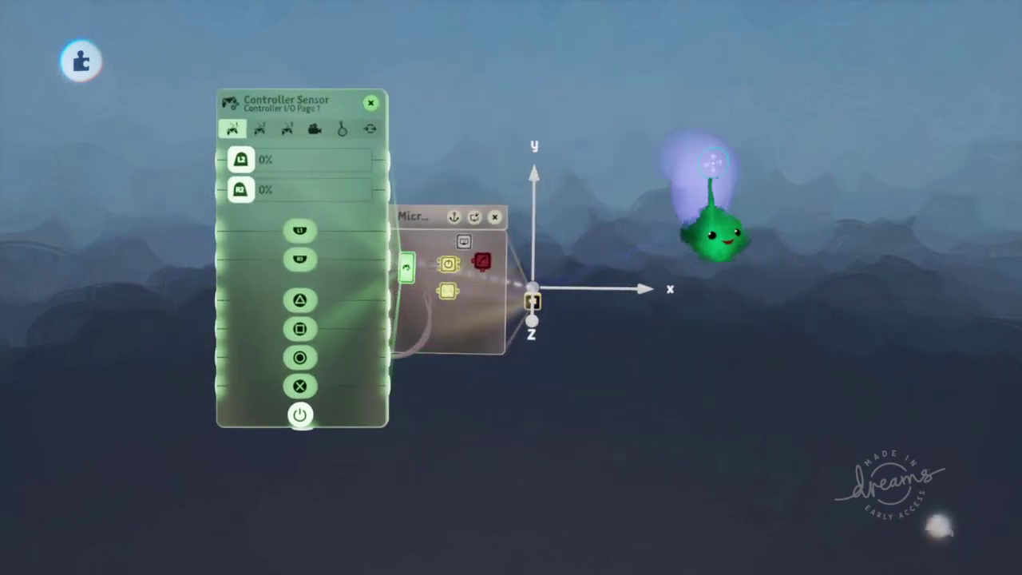
{"action": "key", "text": "space"}
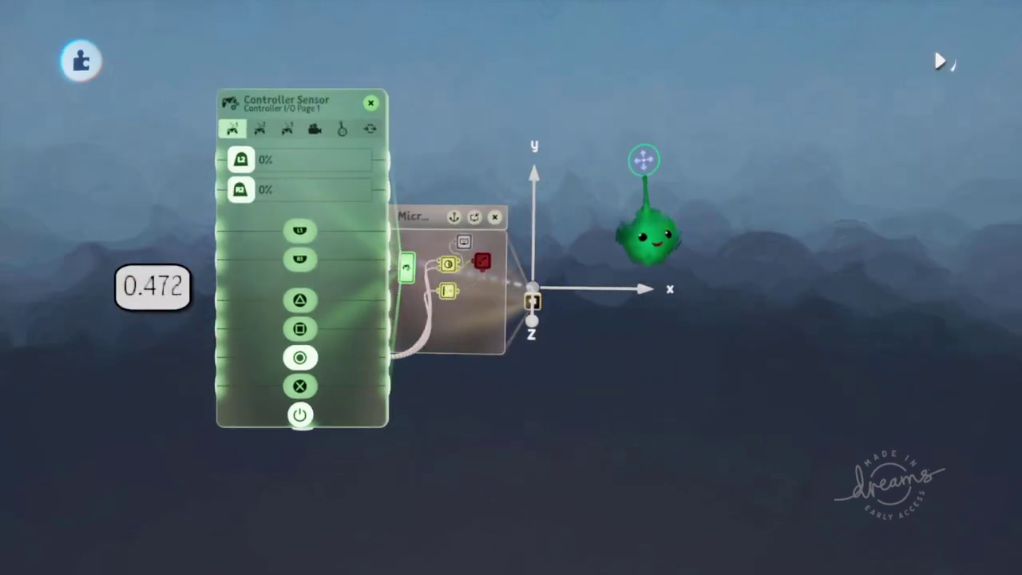